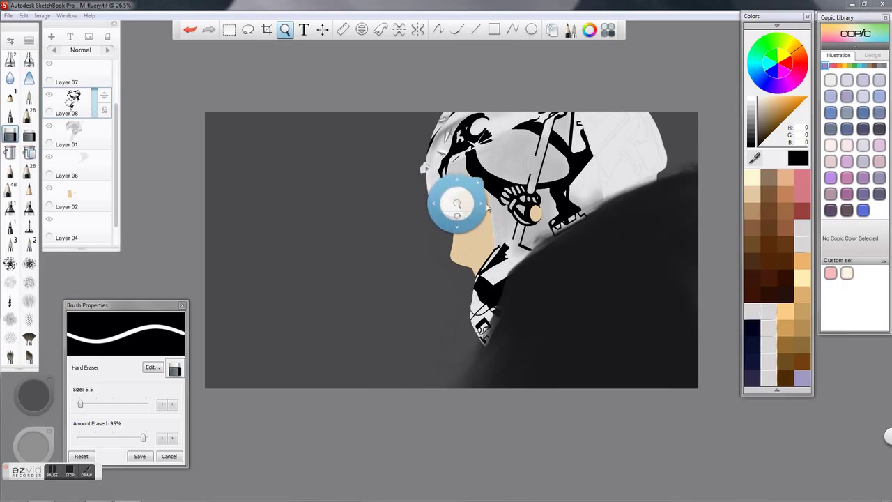
Step: Add a new layer directly above Layer 01 for the helmet's surface texture
mouse_move(458, 218)
mouse_down()
mouse_move(521, 197)
mouse_move(547, 203)
mouse_move(510, 226)
mouse_move(449, 237)
mouse_move(422, 227)
mouse_move(433, 255)
mouse_move(504, 235)
mouse_move(455, 221)
mouse_move(463, 218)
mouse_up()
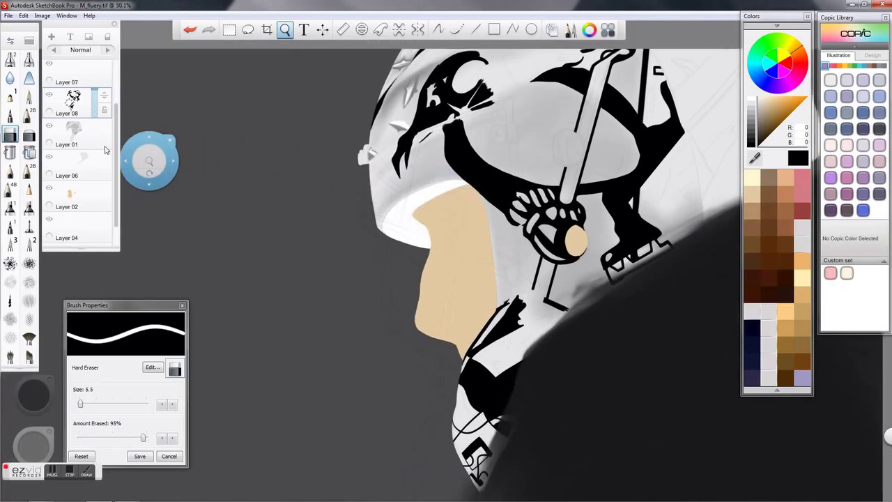
click(92, 135)
drag(541, 194, 510, 234)
click(54, 39)
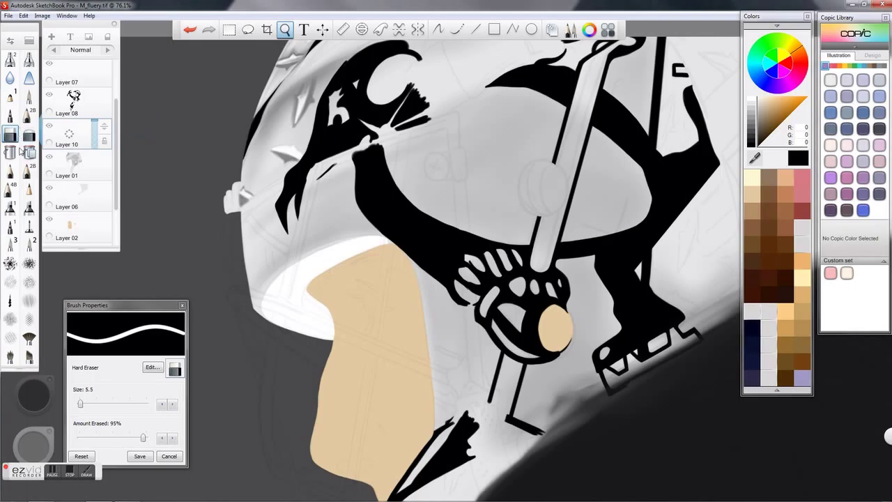
Step: Select the Camo brush and dark grey (RGB 77, 77, 77), undoing the trial black strokes beside the glove
click(10, 262)
drag(348, 178, 334, 187)
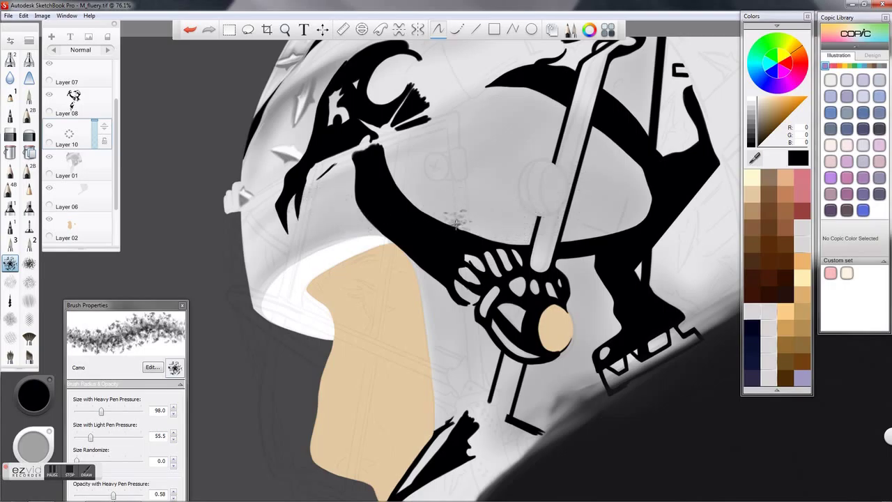
mouse_move(435, 268)
mouse_down()
mouse_move(462, 374)
mouse_move(455, 288)
mouse_move(501, 336)
mouse_up()
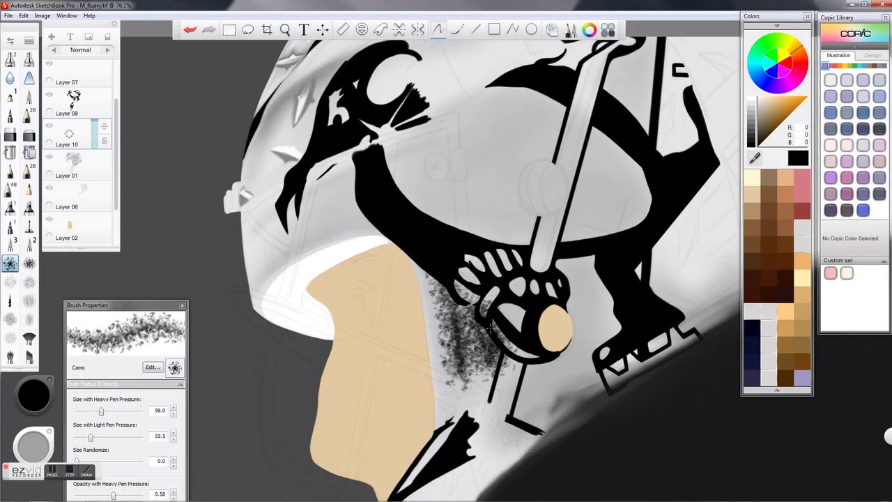
click(754, 136)
click(187, 32)
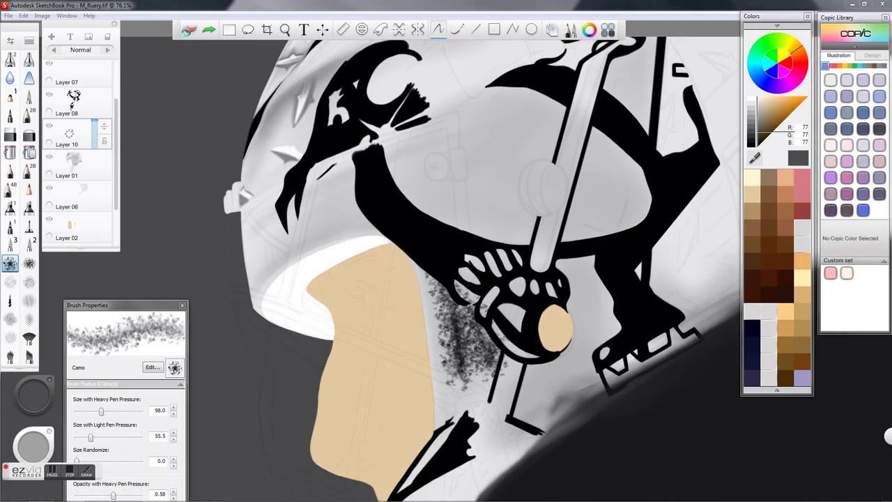
click(186, 33)
Step: Paint dark grey Camo texture over the penguin's belly, the helmet area below its beak, and the area around the glove and stick
mouse_move(439, 279)
mouse_down()
mouse_move(492, 377)
mouse_move(486, 329)
mouse_move(476, 403)
mouse_move(442, 290)
mouse_move(453, 397)
mouse_up()
mouse_move(304, 233)
mouse_down()
mouse_move(349, 202)
mouse_move(328, 154)
mouse_up()
mouse_move(503, 96)
mouse_down()
mouse_move(627, 167)
mouse_move(536, 241)
mouse_move(502, 209)
mouse_move(525, 107)
mouse_move(432, 139)
mouse_move(474, 227)
mouse_move(592, 153)
mouse_move(477, 145)
mouse_move(502, 101)
mouse_move(536, 105)
mouse_up()
mouse_move(591, 297)
mouse_down()
mouse_move(586, 337)
mouse_move(536, 415)
mouse_move(597, 370)
mouse_move(577, 396)
mouse_move(532, 387)
mouse_move(534, 417)
mouse_move(572, 413)
mouse_move(591, 394)
mouse_up()
mouse_move(515, 426)
mouse_down()
mouse_move(537, 435)
mouse_move(593, 300)
mouse_move(614, 286)
mouse_move(565, 265)
mouse_up()
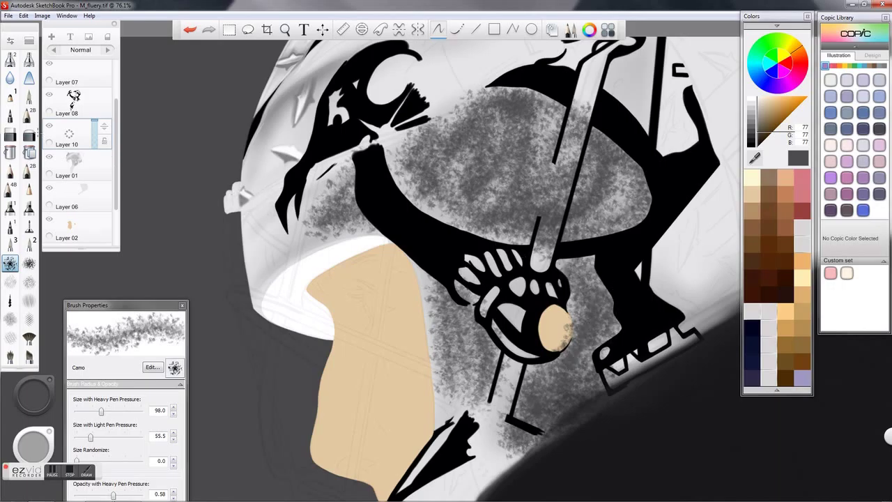
Step: Fade the texture below the beak and across the penguin's belly with the Soft Eraser, enlarging it to size 109.2
key(e)
mouse_move(312, 243)
mouse_down()
mouse_move(348, 226)
mouse_move(328, 202)
mouse_move(320, 225)
mouse_up()
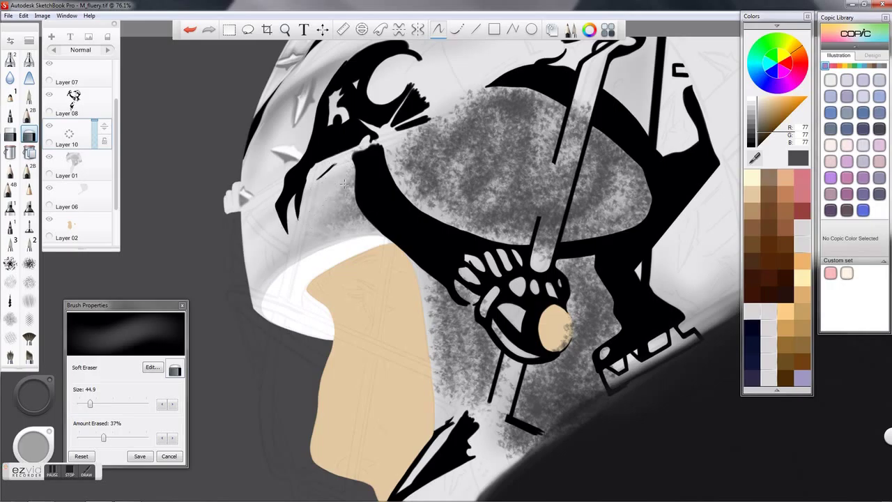
mouse_move(447, 125)
mouse_down()
mouse_move(390, 149)
mouse_move(416, 172)
mouse_up()
drag(91, 404, 107, 405)
mouse_move(418, 146)
mouse_down()
mouse_move(443, 197)
mouse_move(441, 210)
mouse_move(433, 206)
mouse_move(518, 216)
mouse_move(555, 209)
mouse_move(526, 242)
mouse_move(616, 224)
mouse_move(484, 202)
mouse_move(482, 83)
mouse_move(438, 106)
mouse_move(448, 113)
mouse_move(448, 94)
mouse_move(412, 115)
mouse_move(415, 159)
mouse_move(469, 124)
mouse_move(518, 163)
mouse_move(464, 146)
mouse_move(609, 120)
mouse_move(582, 93)
mouse_move(572, 143)
mouse_move(540, 140)
mouse_move(528, 202)
mouse_move(522, 151)
mouse_move(532, 191)
mouse_move(555, 162)
mouse_move(578, 157)
mouse_move(447, 229)
mouse_move(472, 223)
mouse_move(461, 240)
mouse_move(578, 209)
mouse_move(599, 186)
mouse_move(604, 142)
mouse_move(629, 219)
mouse_move(606, 226)
mouse_move(628, 212)
mouse_up()
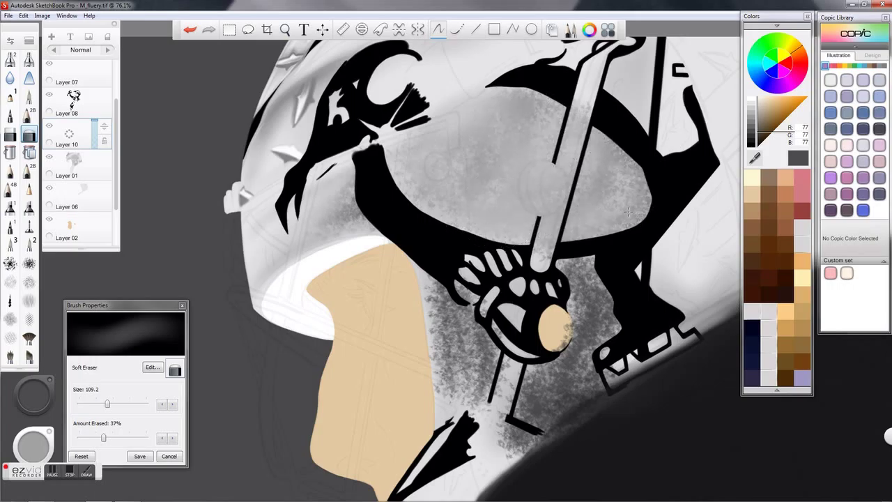
Step: Fade the texture around the glove, the lower stick and the helmet's lower side with the Soft Eraser
mouse_move(465, 237)
mouse_down()
mouse_move(440, 362)
mouse_move(448, 328)
mouse_move(501, 315)
mouse_move(481, 349)
mouse_move(481, 398)
mouse_move(463, 355)
mouse_up()
mouse_move(572, 299)
mouse_down()
mouse_move(629, 297)
mouse_move(551, 418)
mouse_up()
drag(559, 320, 538, 290)
mouse_move(575, 313)
mouse_down()
mouse_move(601, 370)
mouse_move(562, 410)
mouse_move(589, 405)
mouse_move(501, 471)
mouse_move(474, 441)
mouse_up()
mouse_move(509, 383)
mouse_down()
mouse_move(522, 435)
mouse_move(535, 448)
mouse_up()
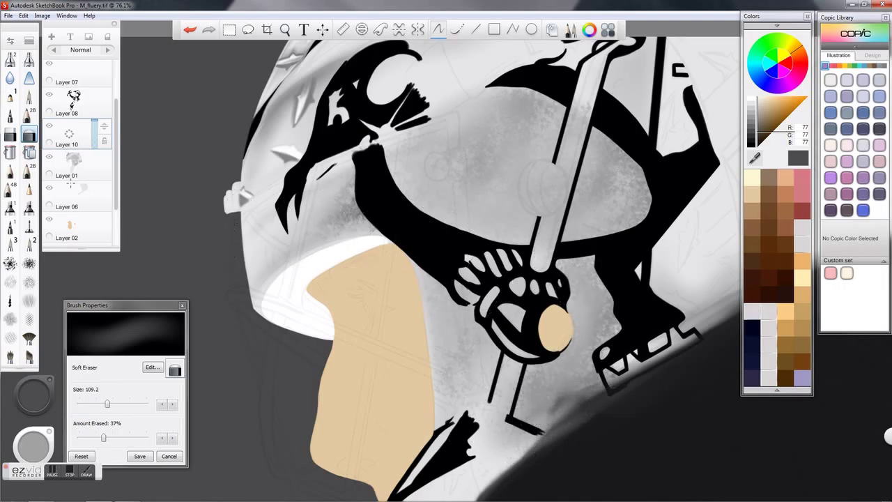
Step: Airbrush soft grey shading across the penguin's belly at size 32.8 and 21% flow
click(28, 60)
drag(80, 406, 81, 405)
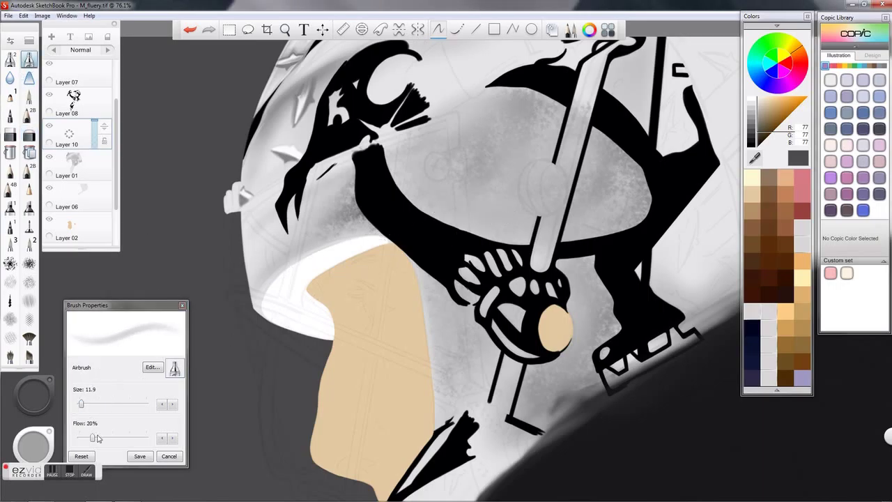
drag(92, 438, 95, 438)
drag(83, 405, 87, 404)
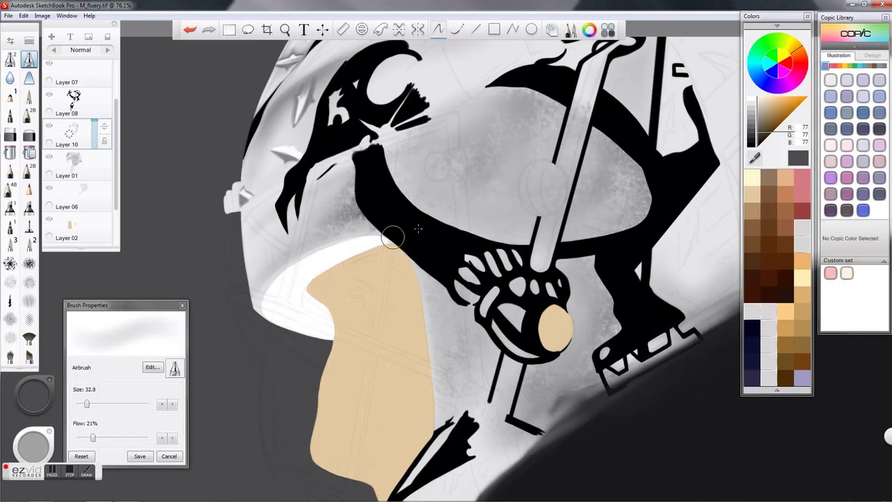
drag(433, 185, 499, 214)
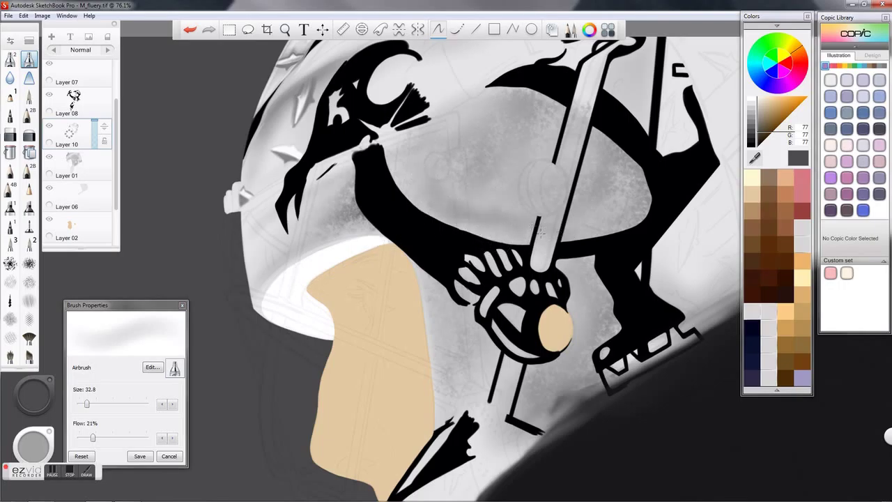
drag(600, 210, 614, 223)
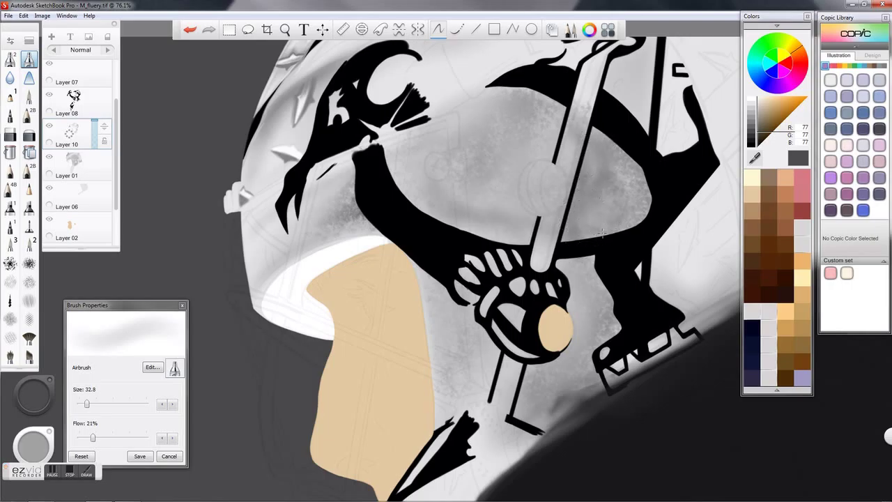
mouse_move(537, 133)
mouse_down()
mouse_move(551, 115)
mouse_move(493, 163)
mouse_up()
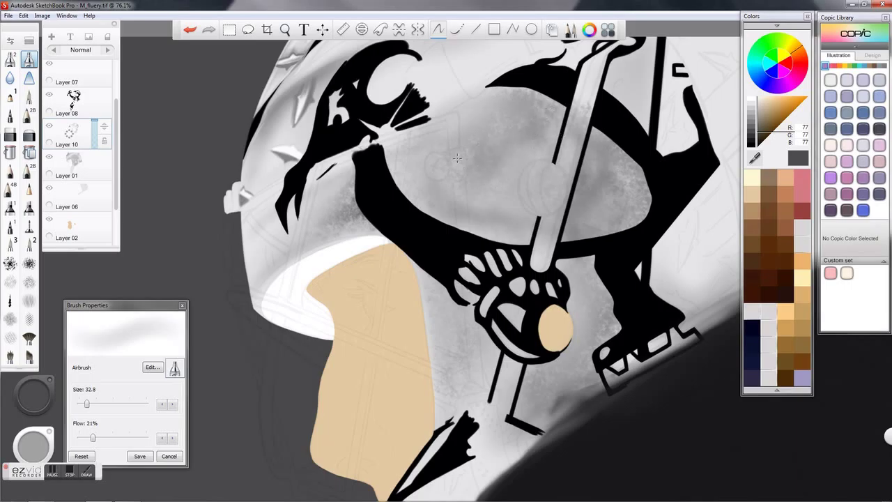
drag(559, 128, 537, 147)
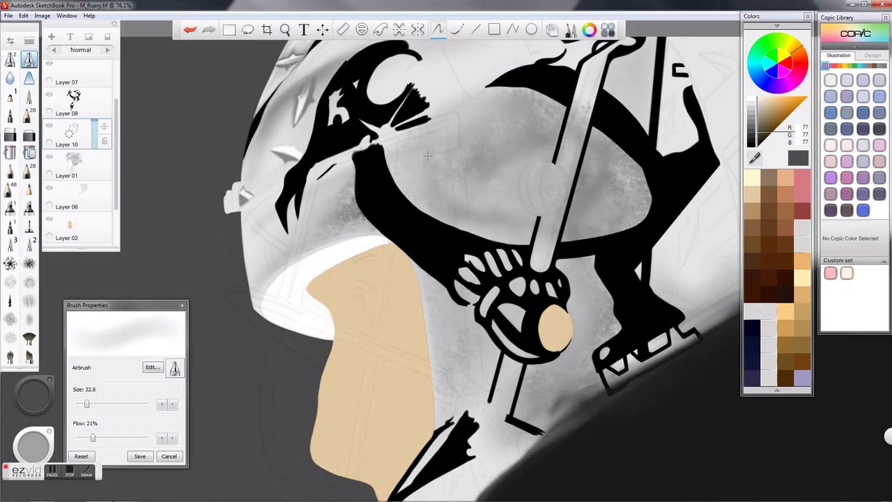
mouse_move(438, 136)
mouse_down()
mouse_move(427, 135)
mouse_move(480, 160)
mouse_up()
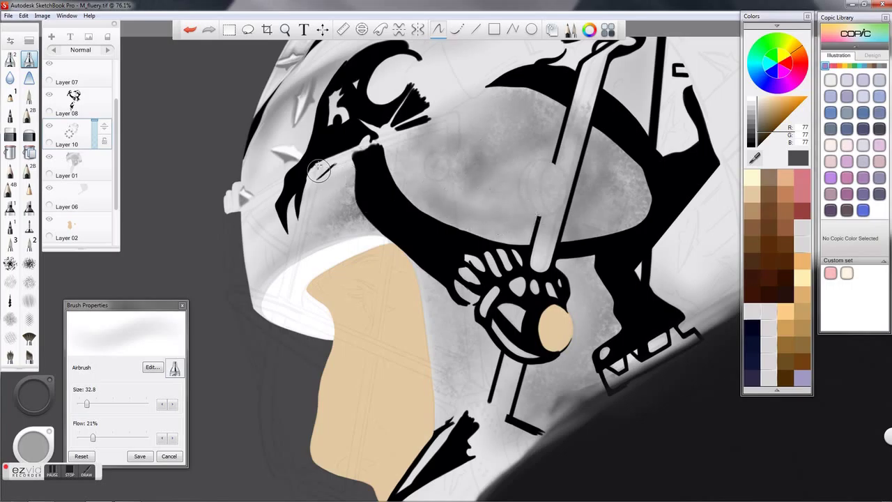
Step: Airbrush grey shading on the helmet front between the penguin's beak and the face opening
mouse_move(353, 230)
mouse_down()
mouse_move(322, 212)
mouse_move(305, 224)
mouse_up()
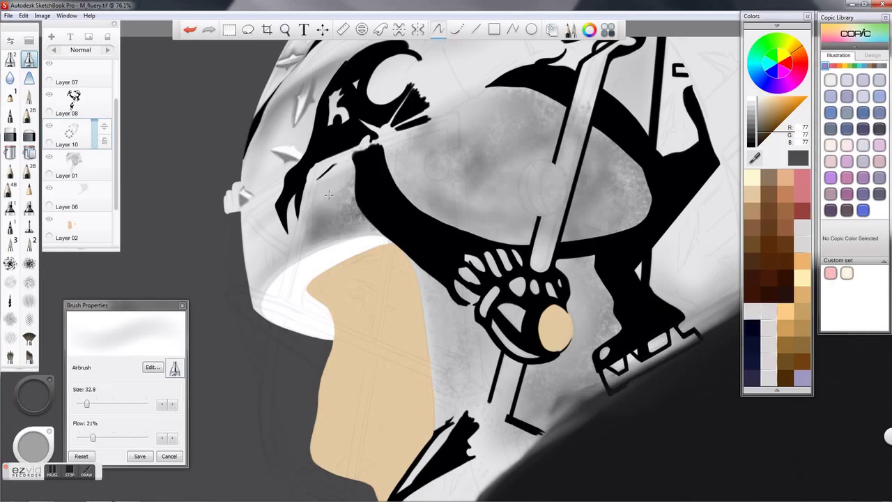
drag(357, 163, 370, 160)
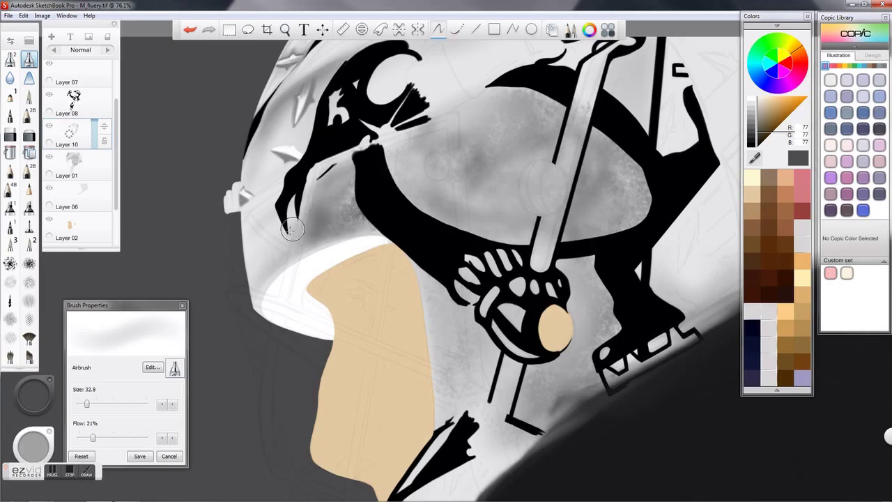
drag(300, 210, 272, 230)
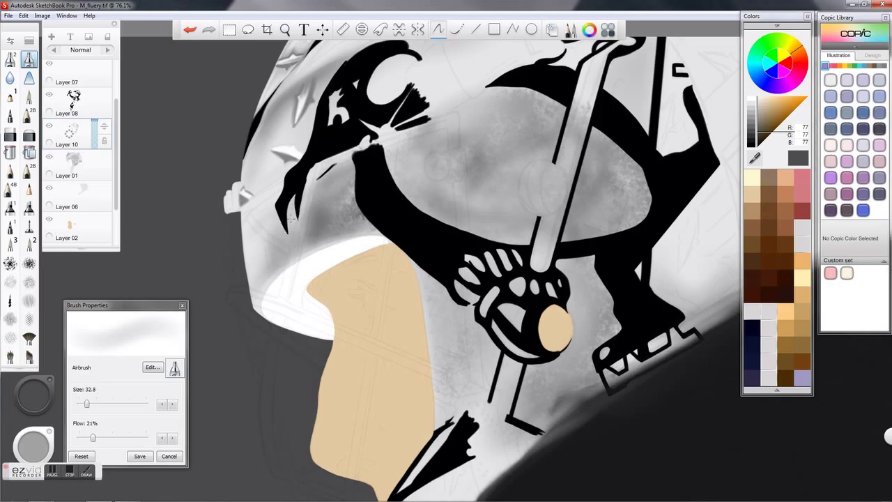
drag(296, 190, 287, 201)
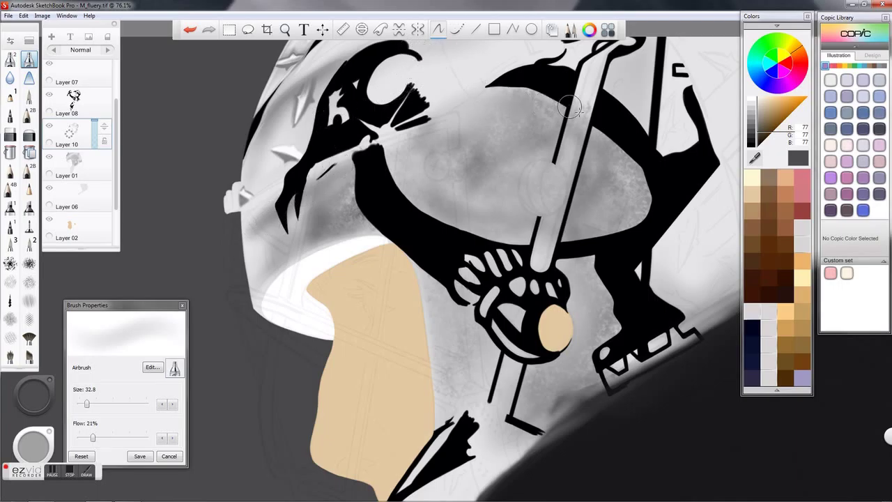
Step: Airbrush grey shading beside the upper hockey stick and along its shaft where it crosses the belly
drag(608, 62, 631, 124)
mouse_move(643, 90)
mouse_down()
mouse_move(654, 92)
mouse_move(599, 72)
mouse_move(648, 39)
mouse_up()
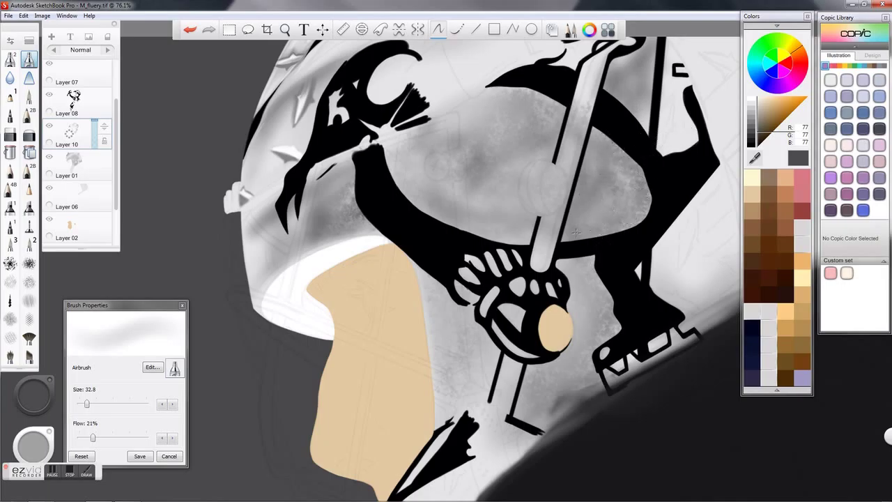
mouse_move(593, 229)
mouse_down()
mouse_move(568, 241)
mouse_move(573, 209)
mouse_up()
drag(553, 162, 545, 101)
drag(503, 223, 522, 240)
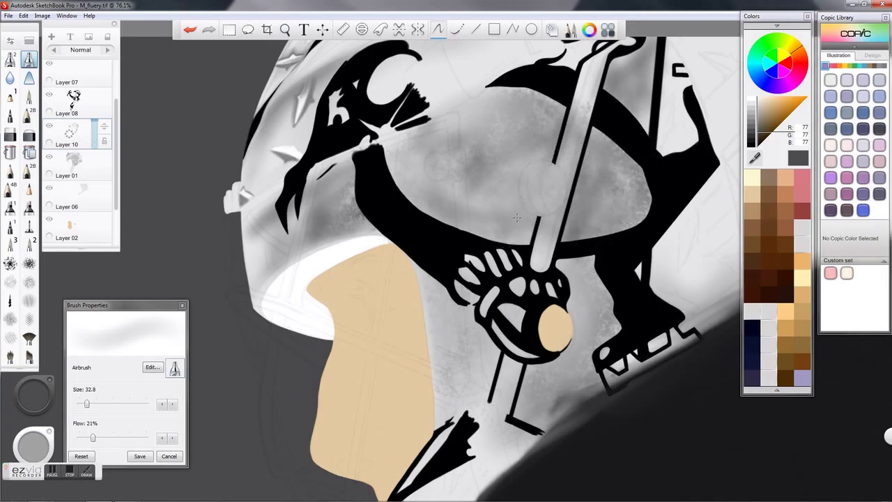
Step: Enlarge the Airbrush to size 57.1 and deepen the shading along the lower edge of the penguin's belly
drag(87, 403, 94, 404)
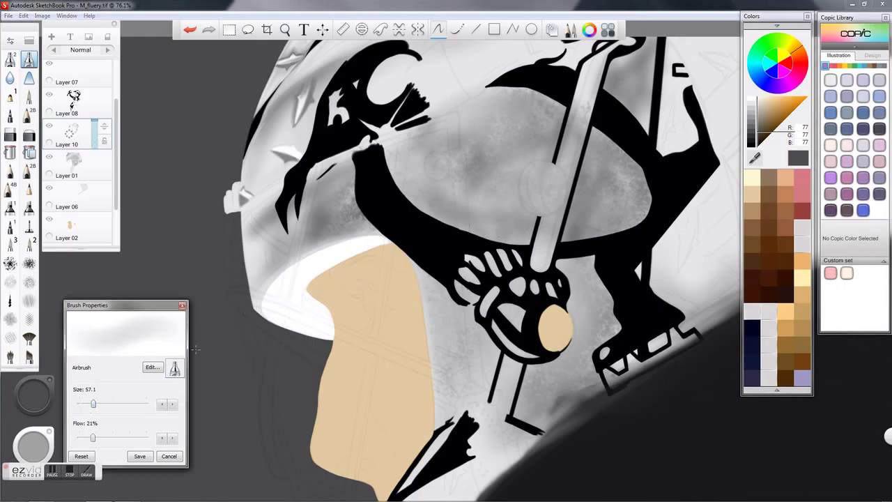
drag(486, 228, 534, 239)
drag(477, 213, 507, 209)
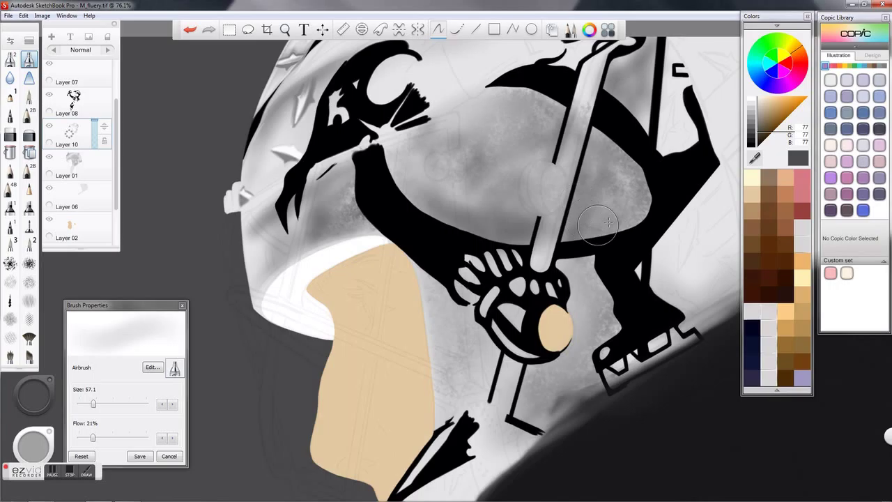
Step: Airbrush darker grey (RGB 50, 50, 50) shadows over the stick, belly, glove surroundings, skate and lower helmet
drag(32, 396, 40, 417)
mouse_move(582, 207)
mouse_down()
mouse_move(613, 230)
mouse_move(593, 174)
mouse_move(632, 191)
mouse_move(617, 229)
mouse_move(580, 171)
mouse_move(541, 326)
mouse_up()
mouse_move(568, 249)
mouse_down()
mouse_move(597, 286)
mouse_move(573, 307)
mouse_move(601, 326)
mouse_move(586, 345)
mouse_move(585, 383)
mouse_move(544, 398)
mouse_move(533, 377)
mouse_move(558, 362)
mouse_move(536, 366)
mouse_move(512, 391)
mouse_move(498, 345)
mouse_move(429, 279)
mouse_move(464, 391)
mouse_move(558, 375)
mouse_move(454, 376)
mouse_move(447, 411)
mouse_move(442, 391)
mouse_move(523, 435)
mouse_move(551, 428)
mouse_move(516, 439)
mouse_move(618, 364)
mouse_move(683, 341)
mouse_move(683, 323)
mouse_move(711, 331)
mouse_move(588, 366)
mouse_move(691, 323)
mouse_move(692, 338)
mouse_up()
mouse_move(622, 269)
mouse_down()
mouse_move(630, 288)
mouse_move(544, 258)
mouse_move(563, 236)
mouse_move(547, 255)
mouse_move(571, 111)
mouse_move(544, 238)
mouse_move(488, 188)
mouse_move(529, 181)
mouse_move(454, 171)
mouse_move(450, 138)
mouse_move(488, 118)
mouse_move(412, 111)
mouse_up()
mouse_move(467, 209)
mouse_down()
mouse_move(498, 123)
mouse_move(444, 185)
mouse_up()
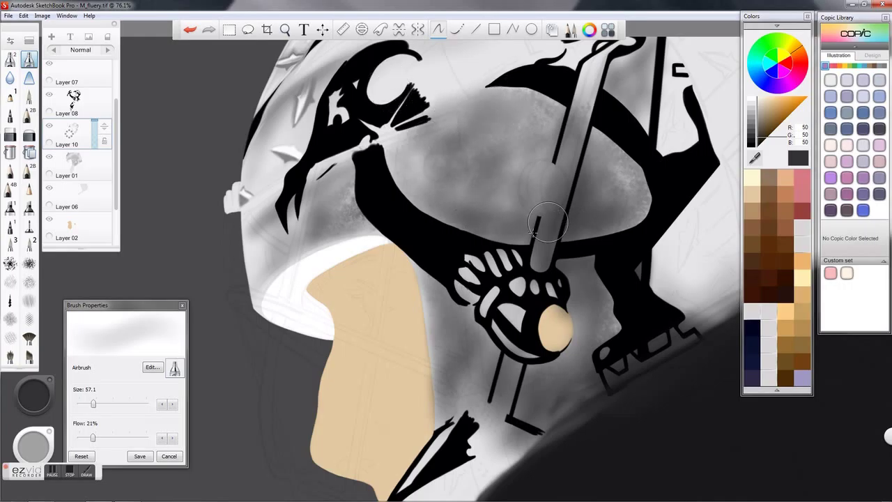
Step: Airbrush lighter mottling over the shaded helmet areas, using grey RGB 178 at size 22.4 and grey RGB 203 at size 11.9
click(749, 120)
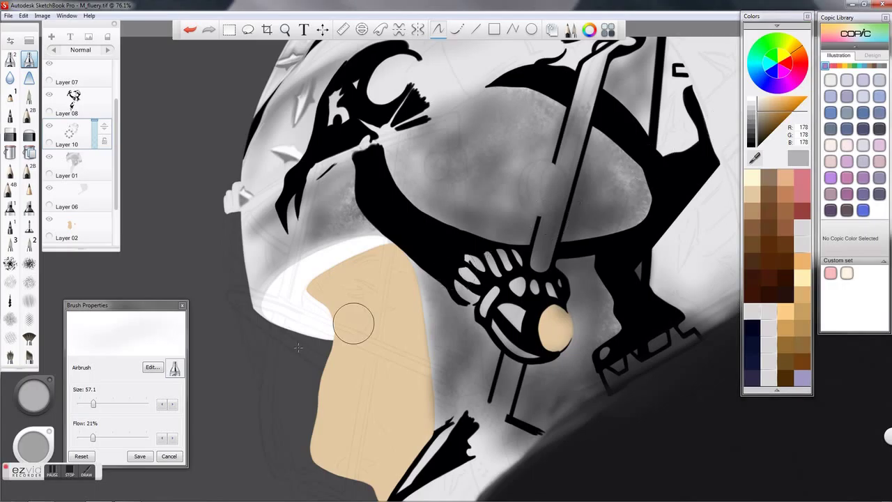
drag(93, 405, 86, 407)
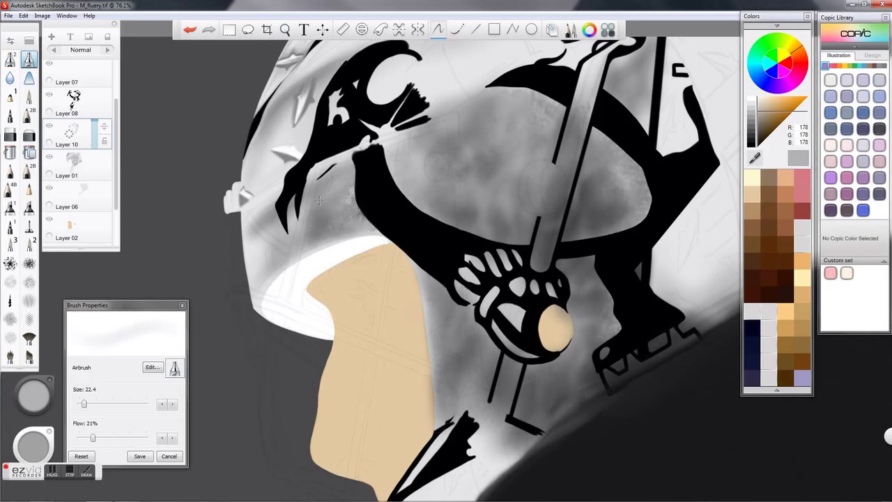
drag(85, 405, 34, 384)
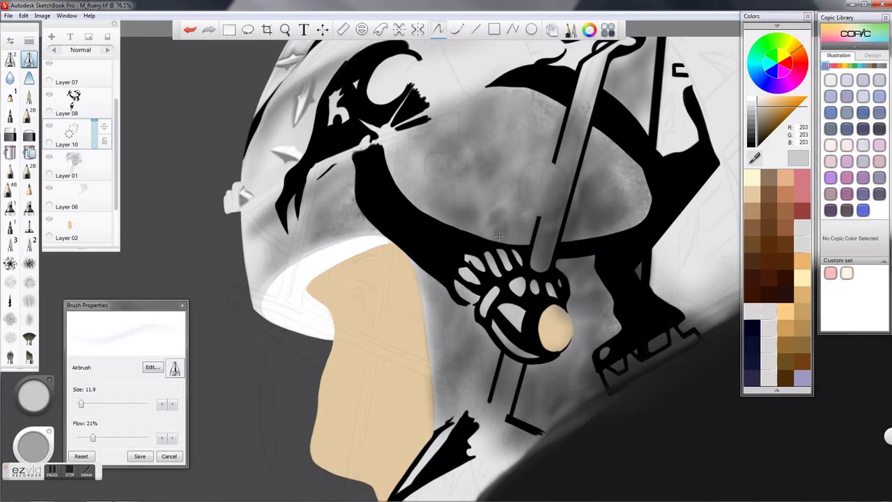
mouse_move(479, 216)
mouse_down()
mouse_move(473, 229)
mouse_move(471, 213)
mouse_up()
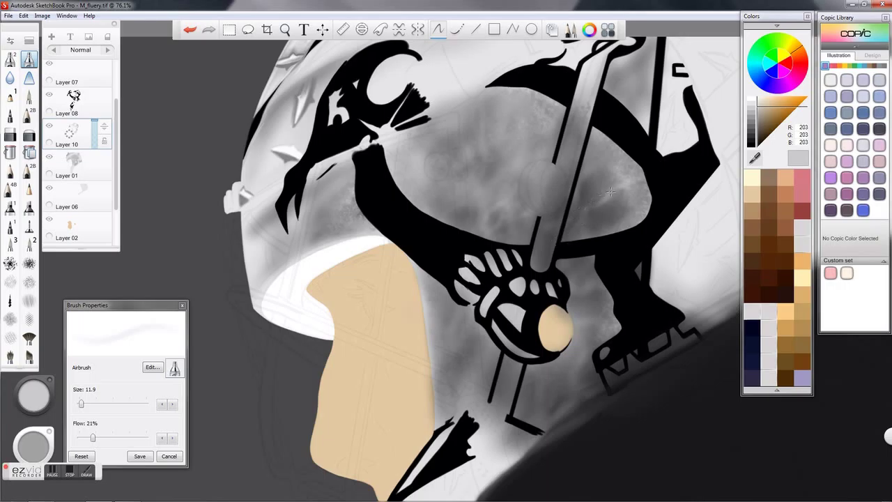
mouse_move(603, 230)
mouse_down()
mouse_move(630, 194)
mouse_move(624, 223)
mouse_move(642, 190)
mouse_move(640, 217)
mouse_move(643, 188)
mouse_move(634, 225)
mouse_move(624, 225)
mouse_move(642, 202)
mouse_move(631, 160)
mouse_up()
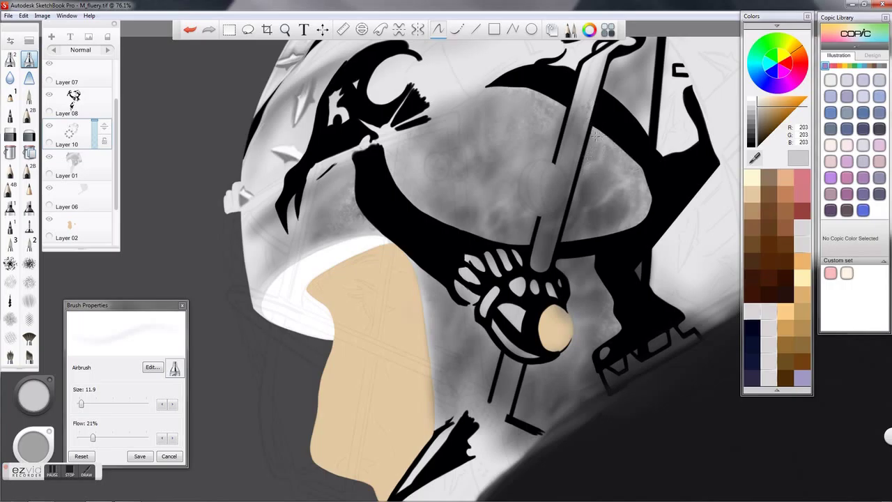
Step: Airbrush fine light wisps on the stick and helmet sides with grey RGB 226 at size 6.7
mouse_move(83, 405)
mouse_down()
mouse_move(40, 399)
mouse_move(40, 391)
mouse_up()
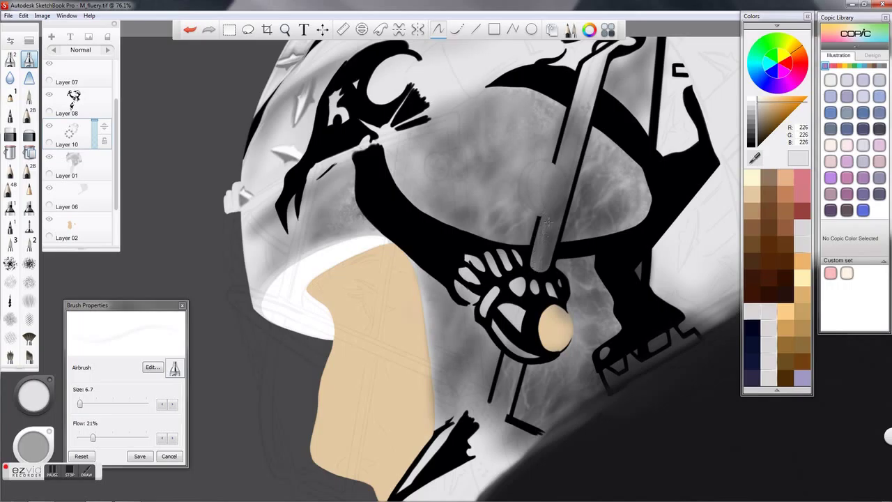
mouse_move(548, 238)
mouse_down()
mouse_move(536, 261)
mouse_move(549, 209)
mouse_move(546, 267)
mouse_move(560, 211)
mouse_move(549, 250)
mouse_move(554, 210)
mouse_move(541, 219)
mouse_move(548, 216)
mouse_move(543, 242)
mouse_up()
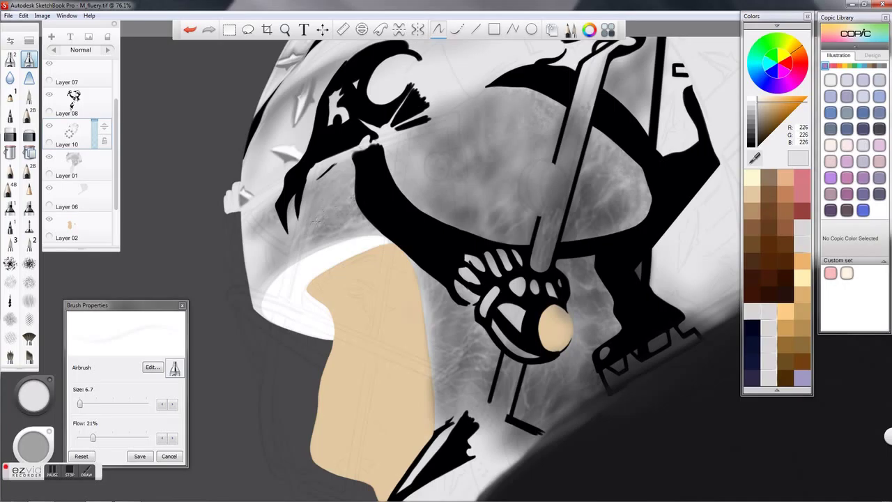
drag(343, 205, 323, 219)
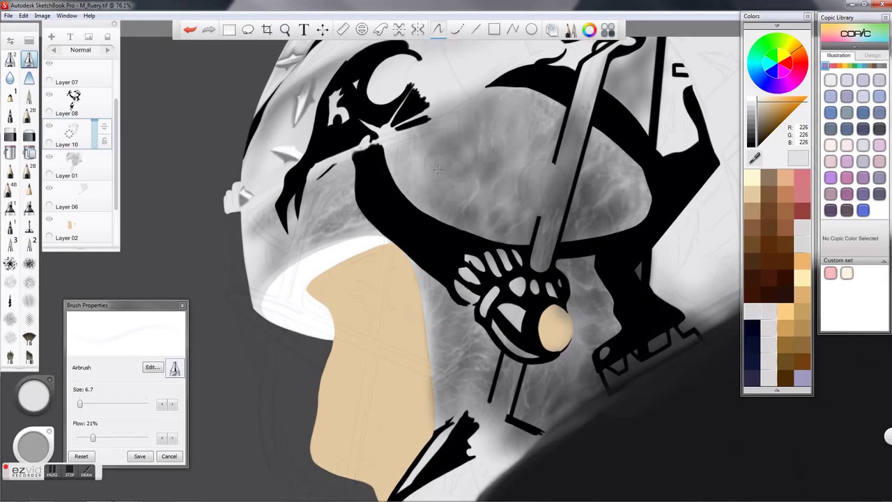
Step: Enlarge the Airbrush to size 20.6 and paint soft light streaks across the penguin's belly
drag(79, 404, 83, 403)
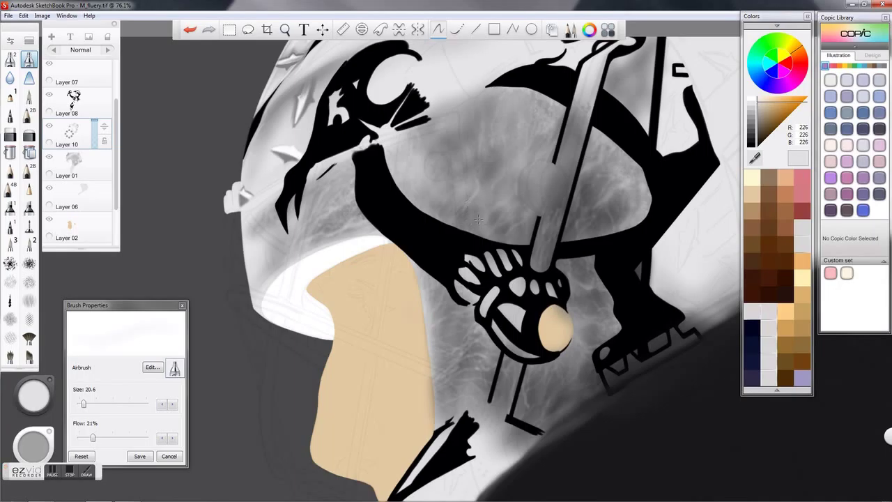
mouse_move(501, 154)
mouse_down()
mouse_move(495, 110)
mouse_move(505, 109)
mouse_move(498, 120)
mouse_move(523, 112)
mouse_move(521, 134)
mouse_move(527, 106)
mouse_move(538, 121)
mouse_move(532, 115)
mouse_move(534, 147)
mouse_move(532, 120)
mouse_move(563, 115)
mouse_up()
mouse_move(503, 98)
mouse_down()
mouse_move(509, 152)
mouse_move(491, 148)
mouse_move(481, 177)
mouse_up()
mouse_move(489, 104)
mouse_down()
mouse_move(465, 107)
mouse_move(491, 120)
mouse_move(494, 130)
mouse_move(472, 119)
mouse_move(495, 138)
mouse_move(488, 98)
mouse_move(479, 136)
mouse_up()
drag(486, 174, 489, 157)
mouse_move(498, 206)
mouse_down()
mouse_move(501, 234)
mouse_move(496, 217)
mouse_move(505, 215)
mouse_move(504, 187)
mouse_move(501, 194)
mouse_move(500, 214)
mouse_move(512, 178)
mouse_move(510, 223)
mouse_up()
mouse_move(459, 166)
mouse_down()
mouse_move(465, 155)
mouse_move(448, 165)
mouse_move(452, 138)
mouse_move(417, 133)
mouse_up()
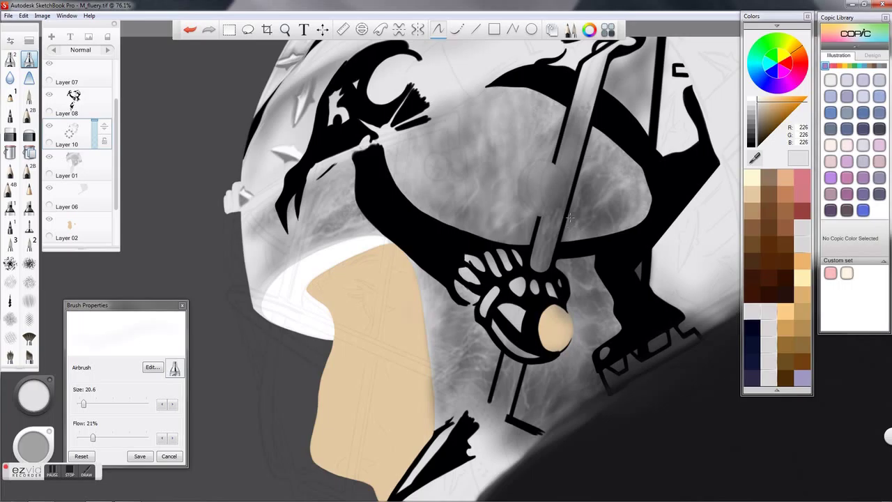
Step: Airbrush soft light streaks over the stick, belly and lower helmet with grey RGB 226 at size 20.6
mouse_move(558, 220)
mouse_down()
mouse_move(546, 265)
mouse_move(567, 183)
mouse_move(588, 153)
mouse_move(549, 228)
mouse_up()
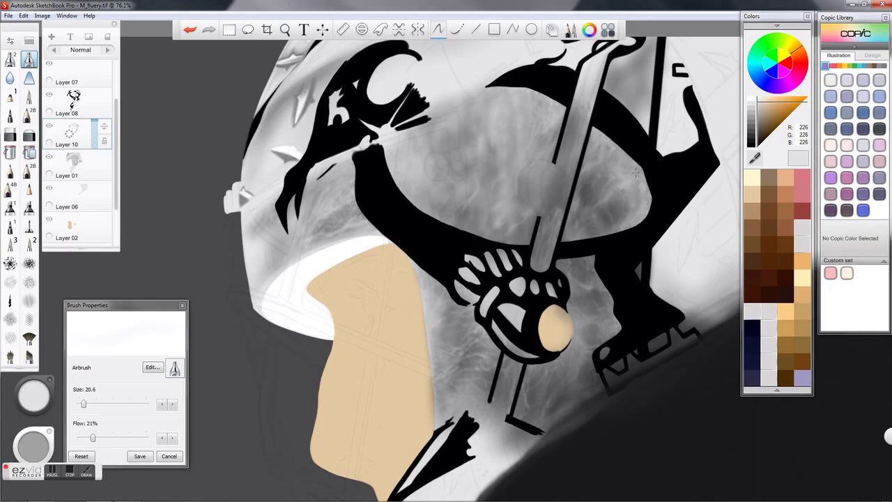
click(286, 29)
mouse_move(512, 179)
mouse_down()
mouse_move(414, 184)
mouse_move(536, 190)
mouse_up()
drag(479, 262, 477, 230)
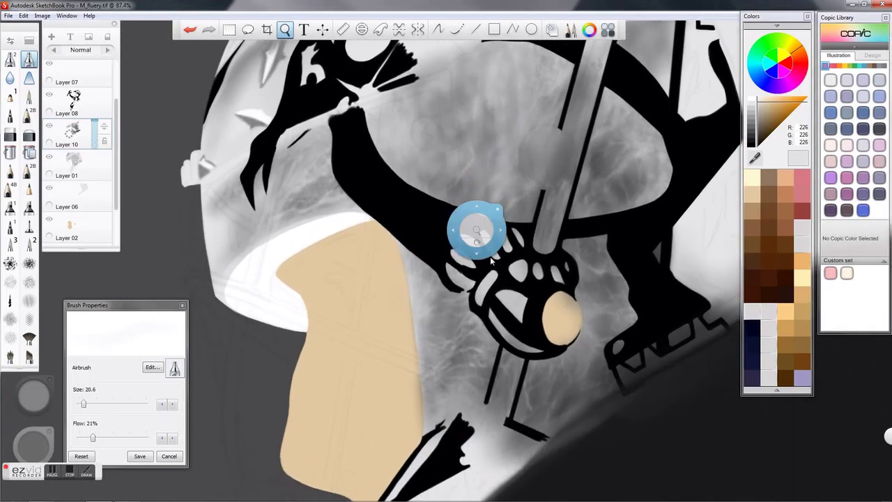
click(497, 214)
mouse_move(457, 339)
mouse_down()
mouse_move(492, 331)
mouse_move(477, 343)
mouse_move(497, 356)
mouse_move(490, 352)
mouse_move(492, 373)
mouse_move(475, 397)
mouse_up()
Step: Airbrush dark grey (RGB 51) mottling over the belly and stick, and shade the glove's white areas at size 43.2
click(751, 137)
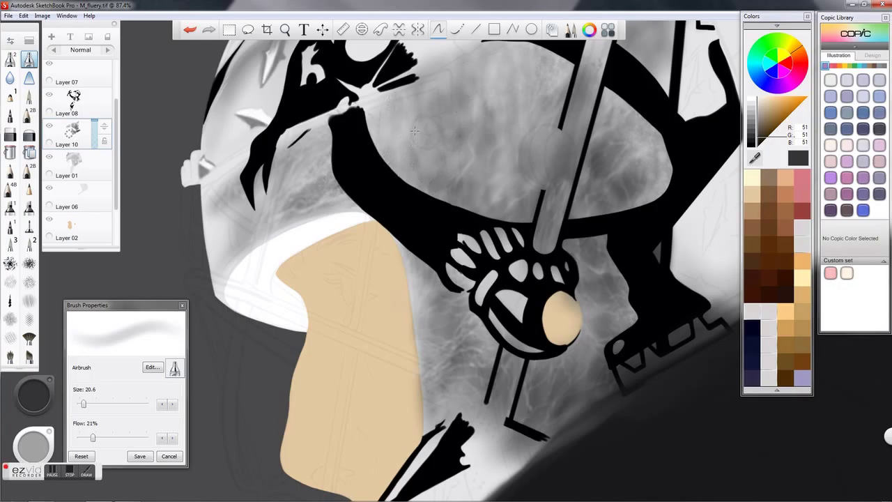
mouse_move(410, 143)
mouse_down()
mouse_move(423, 112)
mouse_move(437, 115)
mouse_move(439, 83)
mouse_move(440, 105)
mouse_move(415, 146)
mouse_move(442, 147)
mouse_move(448, 167)
mouse_up()
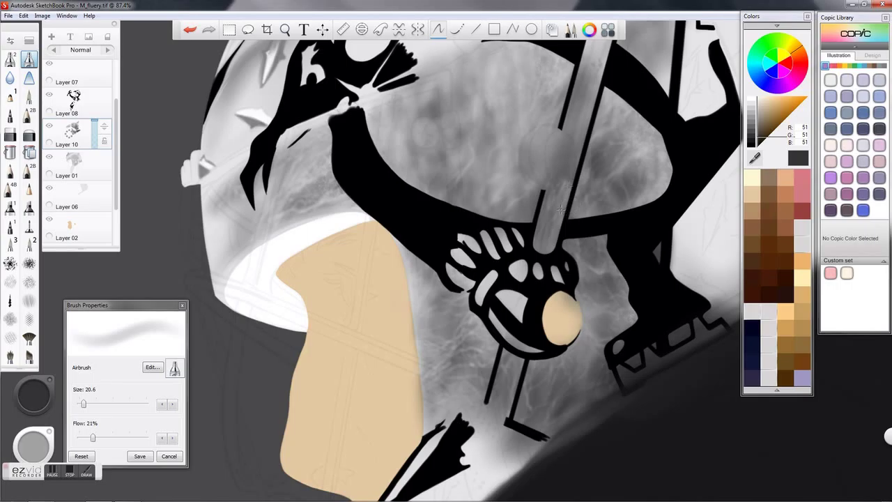
drag(599, 72, 607, 45)
drag(83, 403, 89, 404)
mouse_move(480, 254)
mouse_down()
mouse_move(497, 277)
mouse_move(485, 288)
mouse_move(496, 286)
mouse_move(524, 315)
mouse_move(527, 271)
mouse_move(567, 272)
mouse_move(514, 308)
mouse_move(512, 341)
mouse_move(533, 347)
mouse_move(490, 299)
mouse_move(459, 290)
mouse_move(497, 302)
mouse_move(462, 262)
mouse_move(500, 300)
mouse_move(465, 241)
mouse_move(505, 302)
mouse_move(510, 278)
mouse_move(472, 260)
mouse_move(480, 283)
mouse_up()
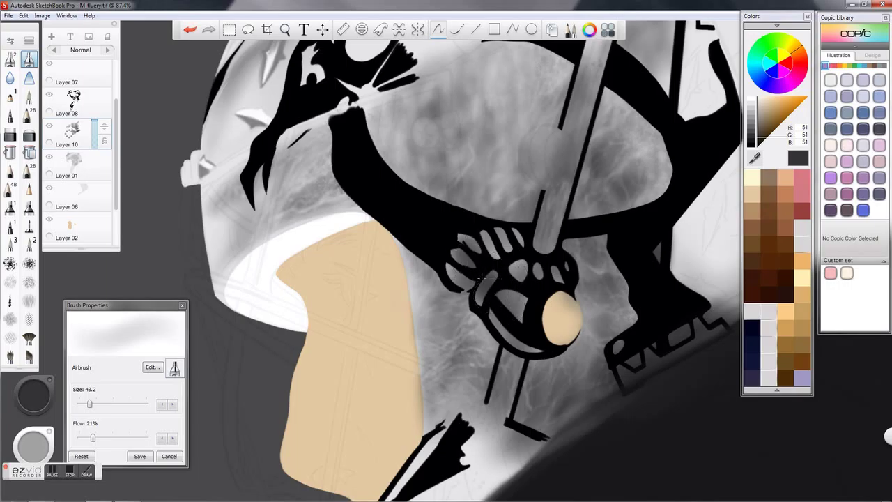
Step: Airbrush fine highlights on the glove, stick and surrounding helmet texture with grey RGB 204 at size 6.7
alt+click(718, 141)
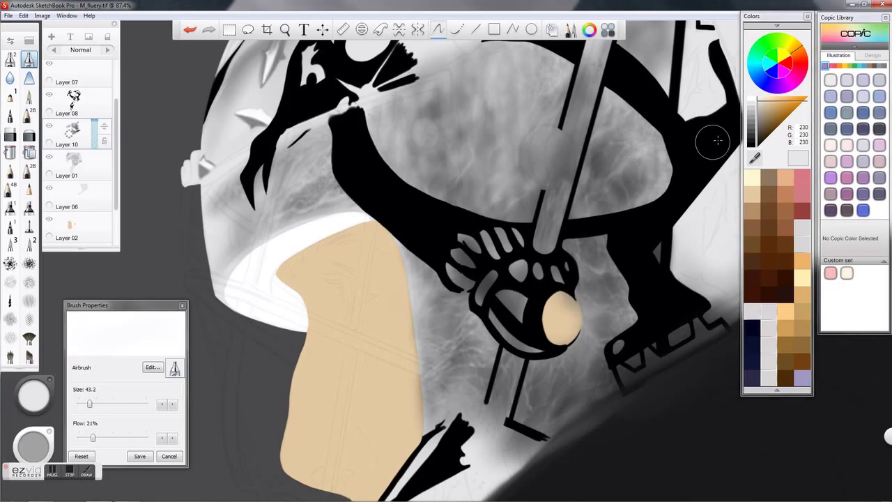
click(753, 113)
drag(90, 406, 79, 406)
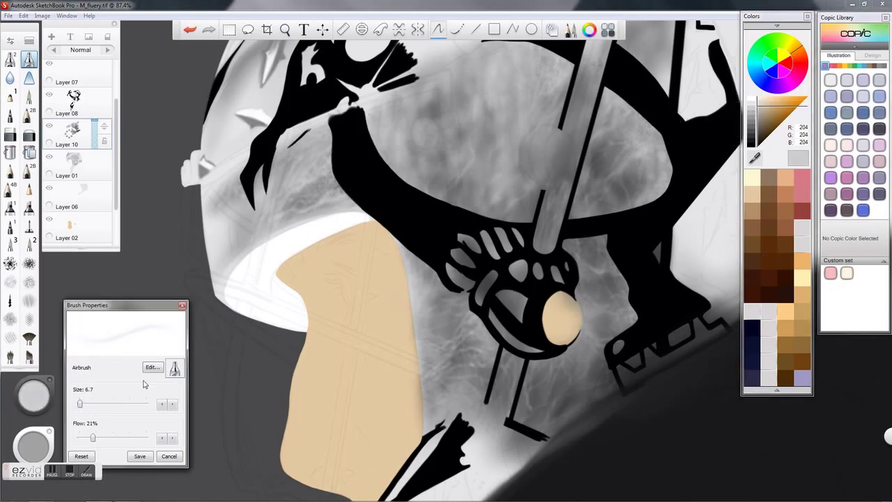
mouse_move(491, 275)
mouse_down()
mouse_move(489, 298)
mouse_move(493, 282)
mouse_move(482, 296)
mouse_move(476, 276)
mouse_move(528, 332)
mouse_move(505, 291)
mouse_move(530, 315)
mouse_move(519, 302)
mouse_move(536, 305)
mouse_move(505, 289)
mouse_move(521, 289)
mouse_move(513, 262)
mouse_move(515, 299)
mouse_move(504, 301)
mouse_move(512, 304)
mouse_move(504, 291)
mouse_move(521, 301)
mouse_move(502, 308)
mouse_move(502, 330)
mouse_up()
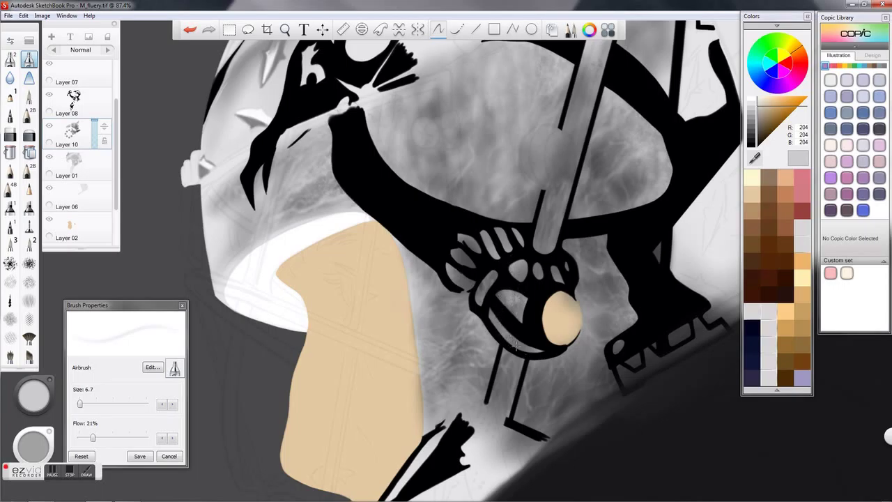
mouse_move(514, 267)
mouse_down()
mouse_move(519, 276)
mouse_move(522, 265)
mouse_up()
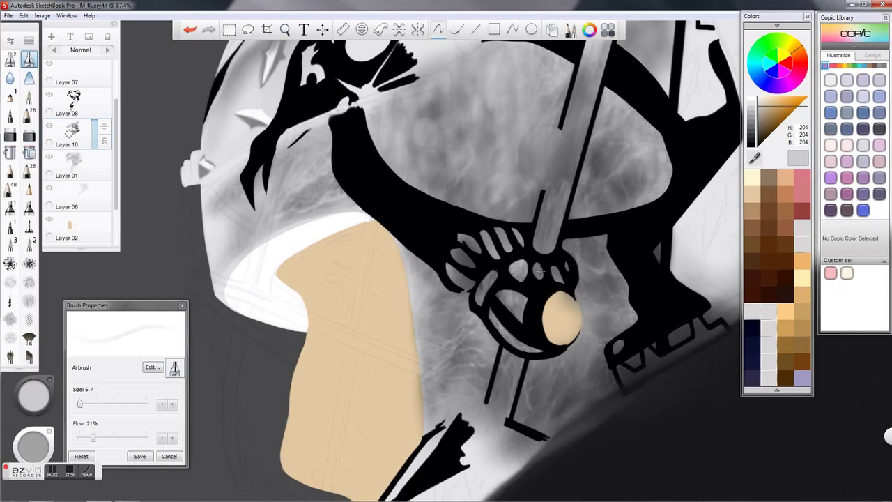
mouse_move(549, 184)
mouse_down()
mouse_move(538, 232)
mouse_move(547, 207)
mouse_up()
drag(536, 254, 538, 242)
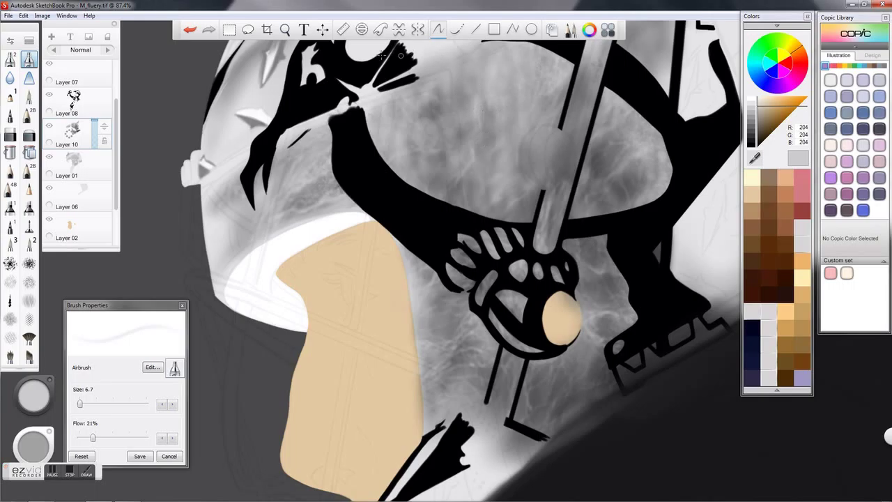
Step: On Layer 01, airbrush a dark grey (RGB 51) crease along the ridge beside the penguin's head at size 10.2, undoing the last stroke
click(285, 30)
drag(359, 113, 447, 253)
click(74, 162)
drag(292, 225, 392, 242)
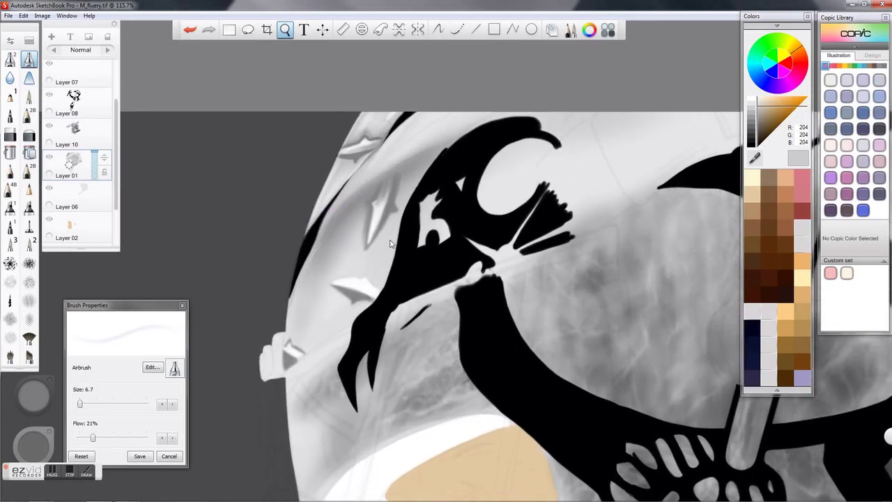
click(753, 146)
drag(82, 406, 83, 406)
click(751, 139)
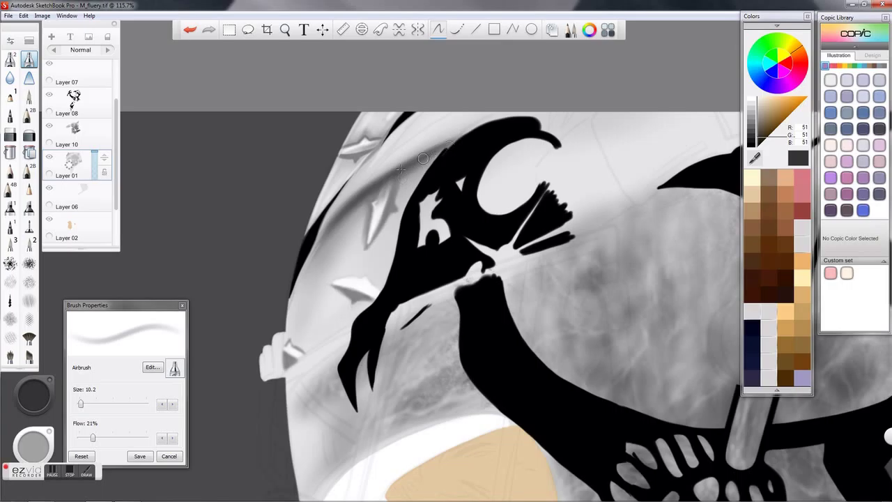
mouse_move(438, 161)
mouse_down()
mouse_move(406, 180)
mouse_move(428, 181)
mouse_up()
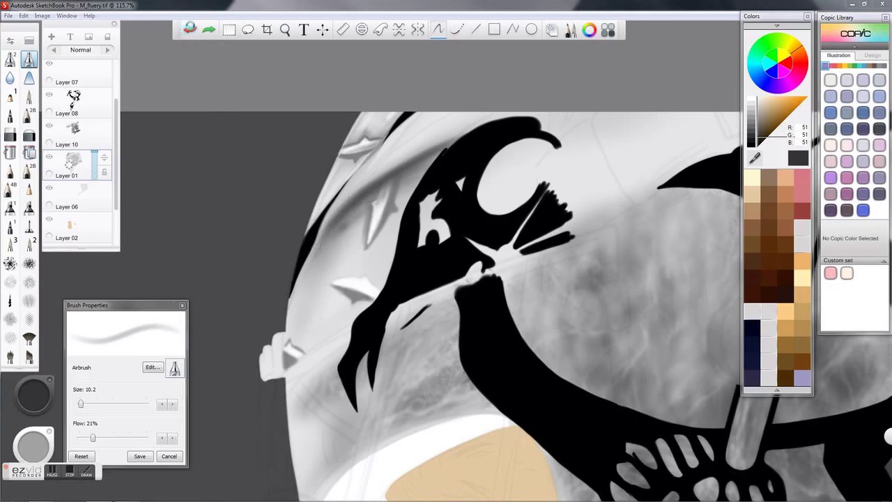
click(189, 29)
Step: Airbrush soft dark shading along the helmet's upper front at size 15.4 and blend it with sampled grey RGB 221
drag(83, 409, 85, 407)
drag(319, 253, 352, 211)
click(755, 158)
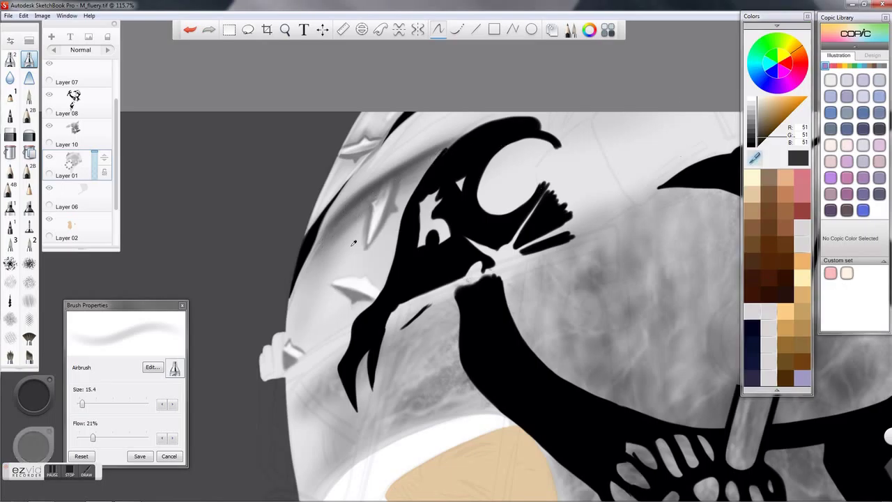
click(354, 252)
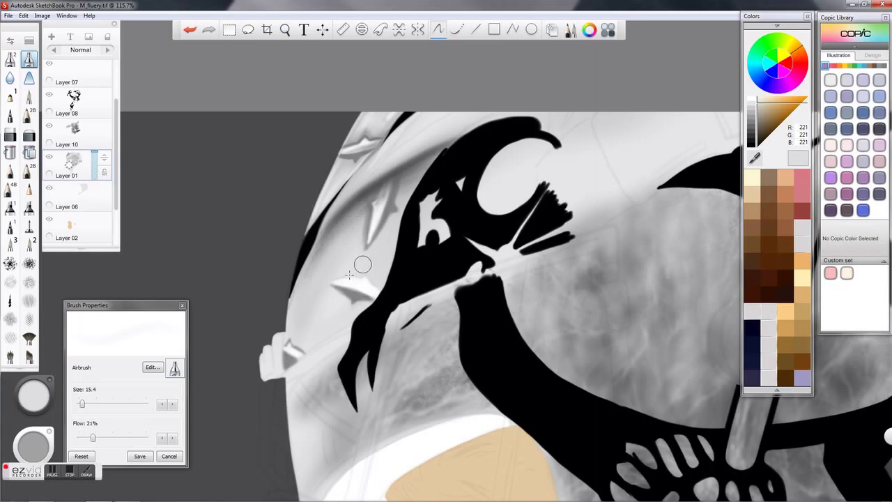
Step: Set the Airbrush to size 31.0 and paint grey RGB 77 shading and white highlights around the front vents
click(757, 137)
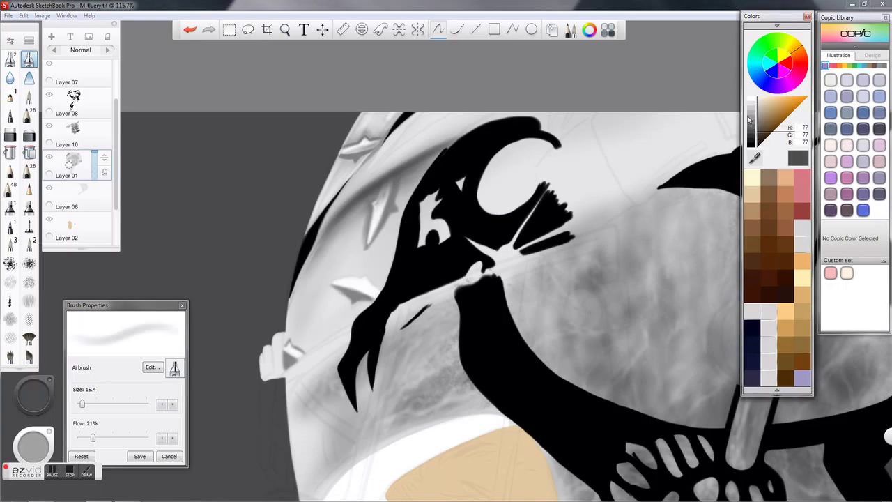
drag(82, 404, 87, 405)
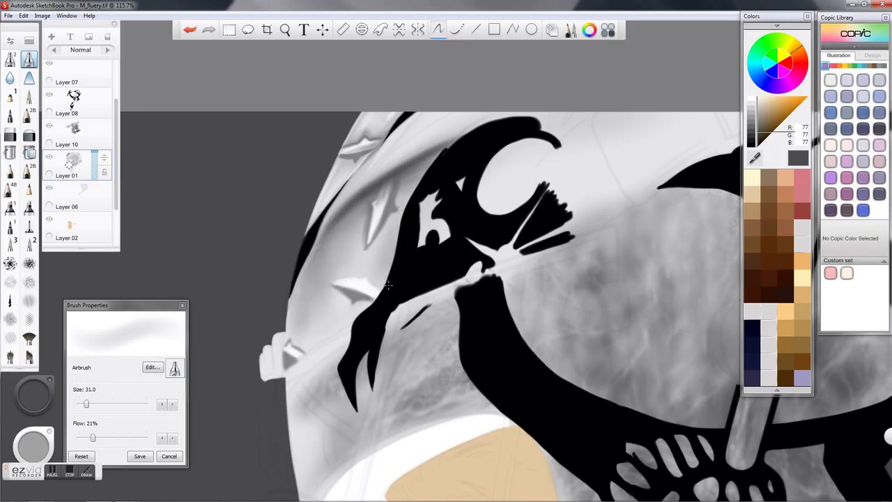
click(755, 100)
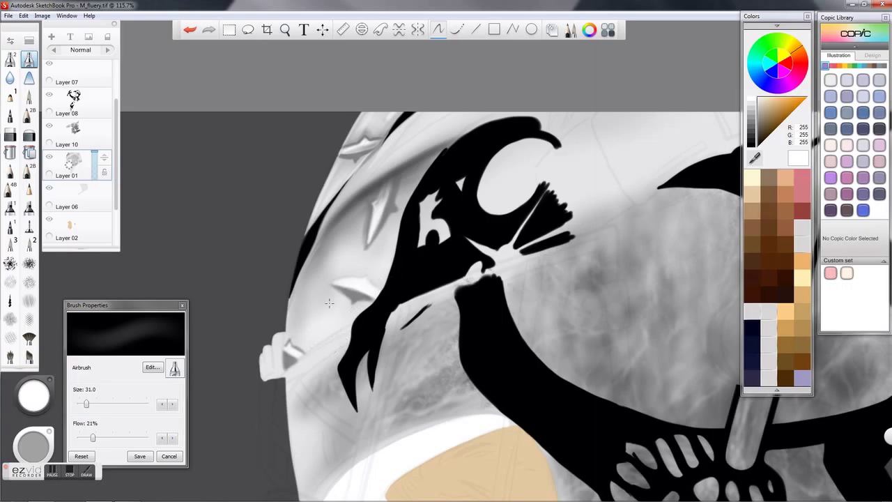
drag(318, 187, 340, 166)
Step: Paint a white vertical highlight on the helmet's lower front with the Do-It-Yourself Brush on Layer 01
click(285, 30)
drag(489, 201, 527, 148)
drag(343, 233, 395, 200)
click(755, 159)
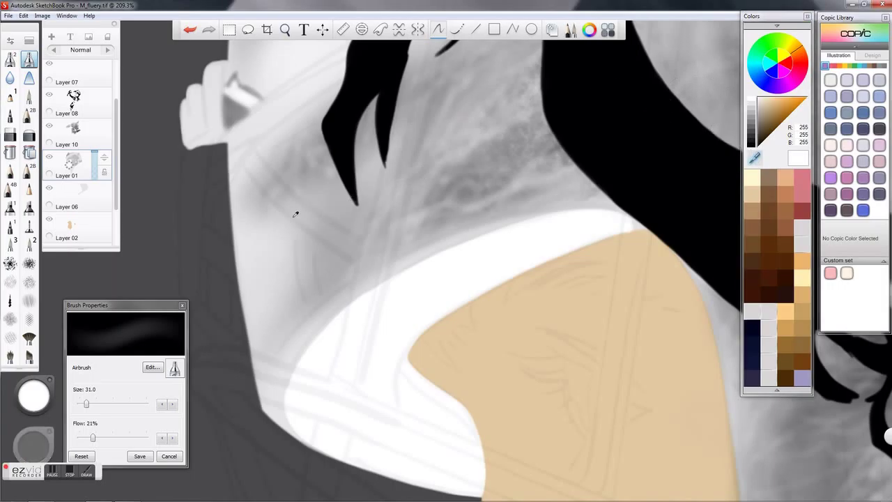
click(283, 247)
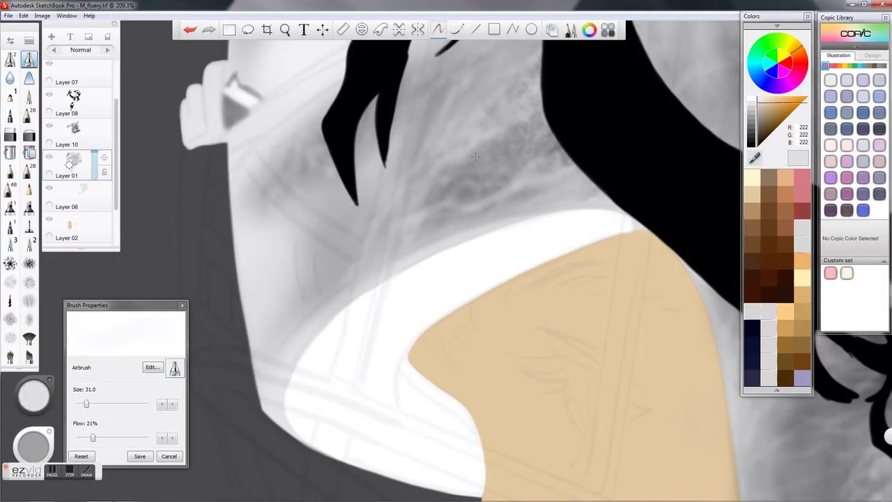
click(756, 102)
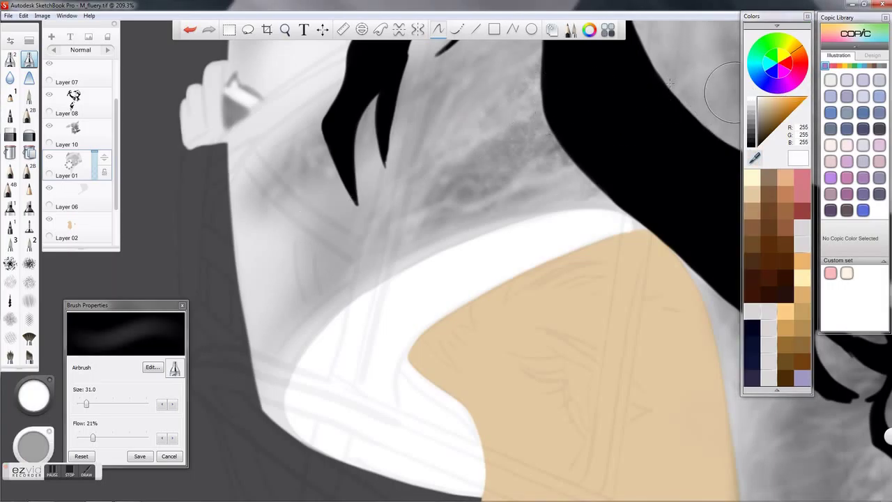
click(30, 108)
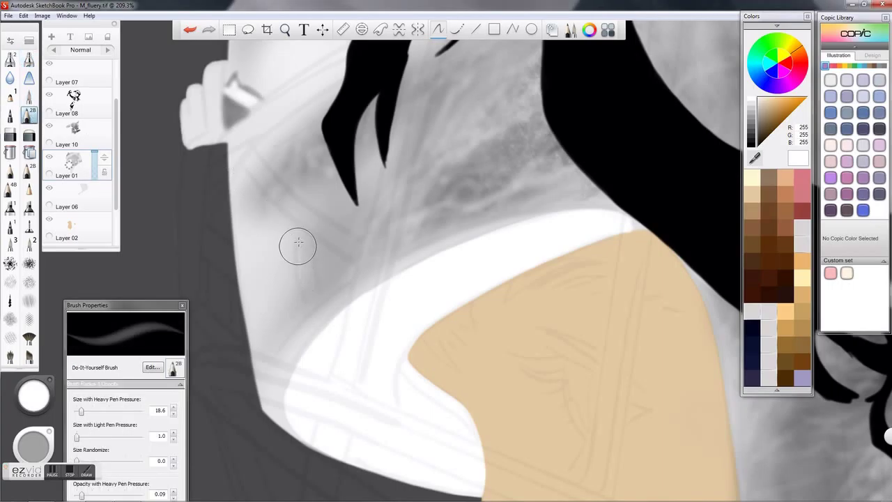
mouse_move(303, 257)
mouse_down()
mouse_move(309, 279)
mouse_move(306, 256)
mouse_up()
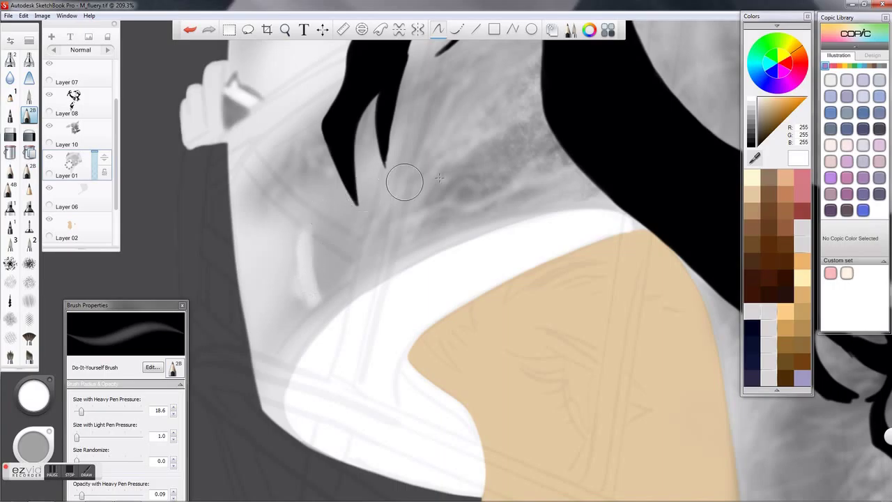
Step: Shade both sides of the white vertical highlight with grey RGB 153 to shape a raised vent
click(758, 122)
drag(306, 241, 319, 289)
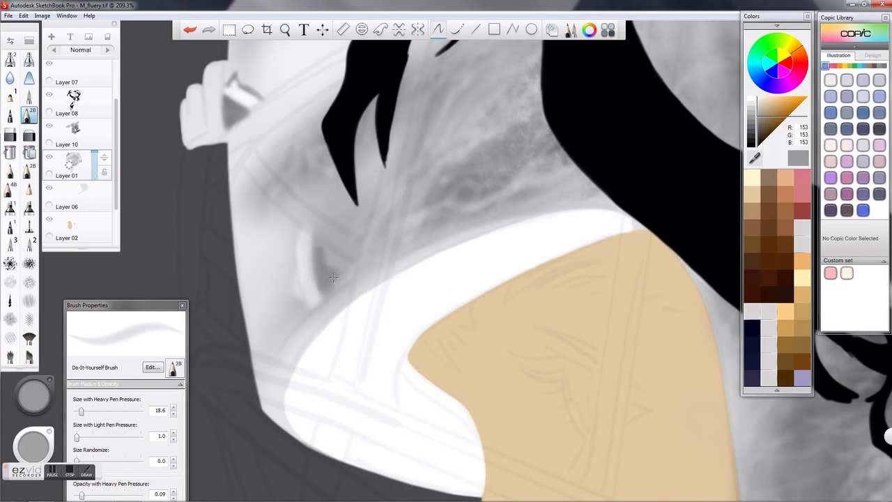
mouse_move(321, 225)
mouse_down()
mouse_move(305, 241)
mouse_move(304, 224)
mouse_move(299, 260)
mouse_move(304, 220)
mouse_move(288, 294)
mouse_up()
mouse_move(299, 260)
mouse_down()
mouse_move(270, 227)
mouse_move(292, 277)
mouse_up()
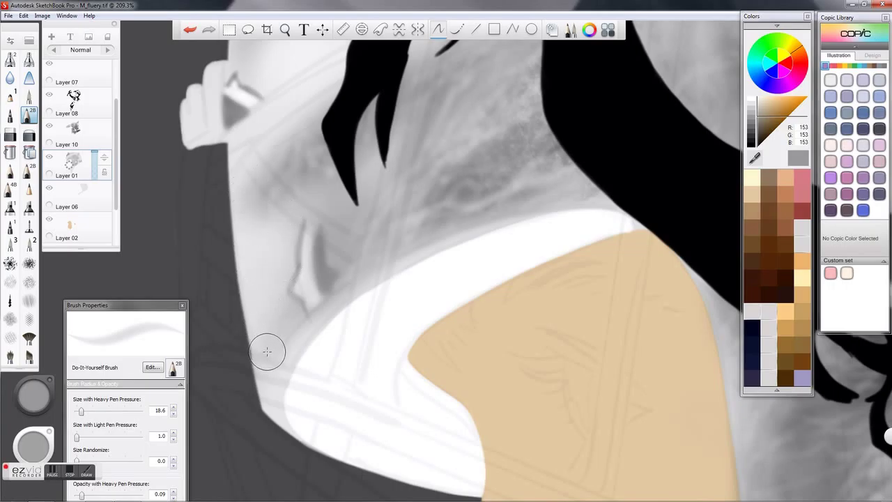
Step: Paint a long grey (RGB 153) shadow just inside the helmet's lower front edge
mouse_move(259, 331)
mouse_down()
mouse_move(242, 196)
mouse_move(263, 352)
mouse_move(243, 179)
mouse_move(263, 368)
mouse_up()
drag(248, 207, 251, 244)
mouse_move(241, 180)
mouse_down()
mouse_move(249, 206)
mouse_move(240, 190)
mouse_up()
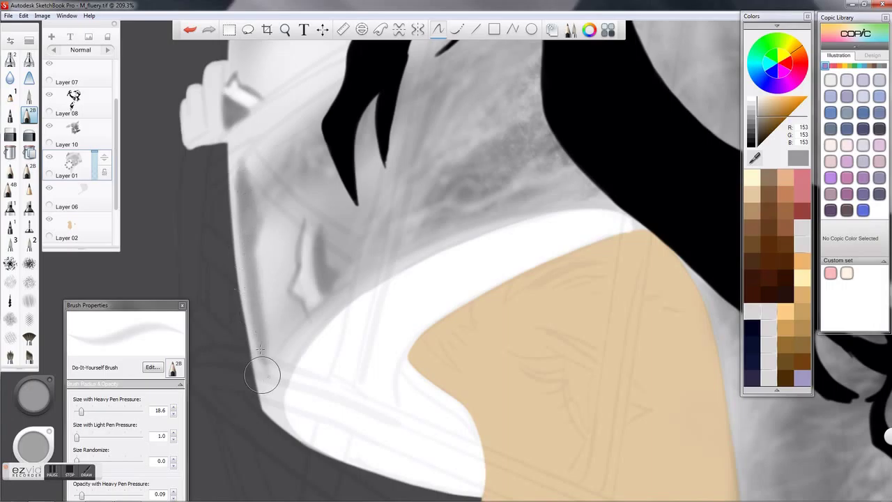
Step: Paint white reflection streaks between the front edge shadow and the lower vent
click(762, 105)
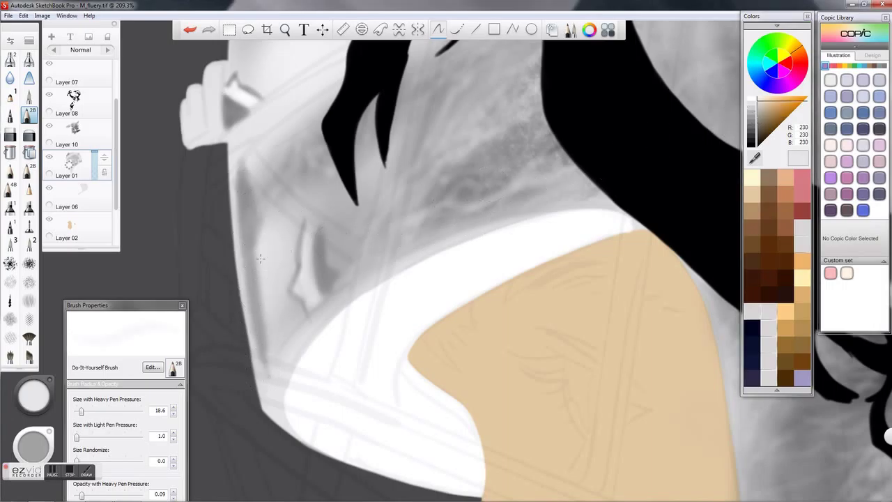
click(753, 102)
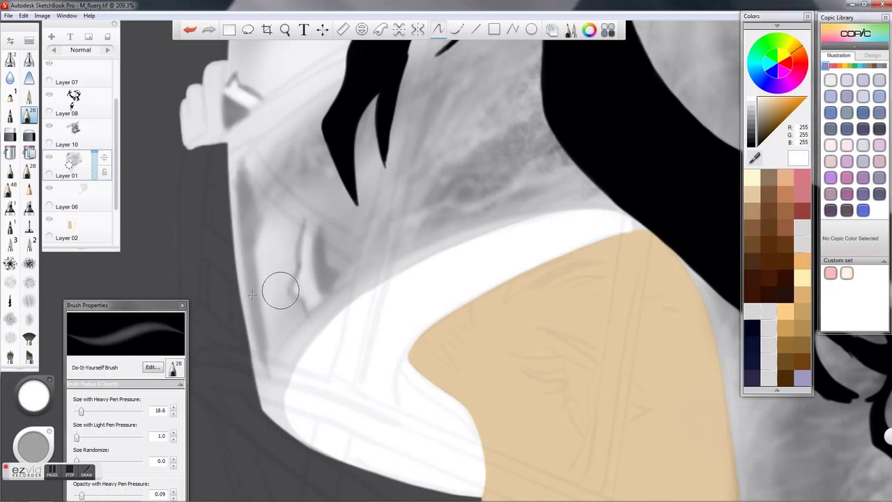
drag(258, 253, 266, 325)
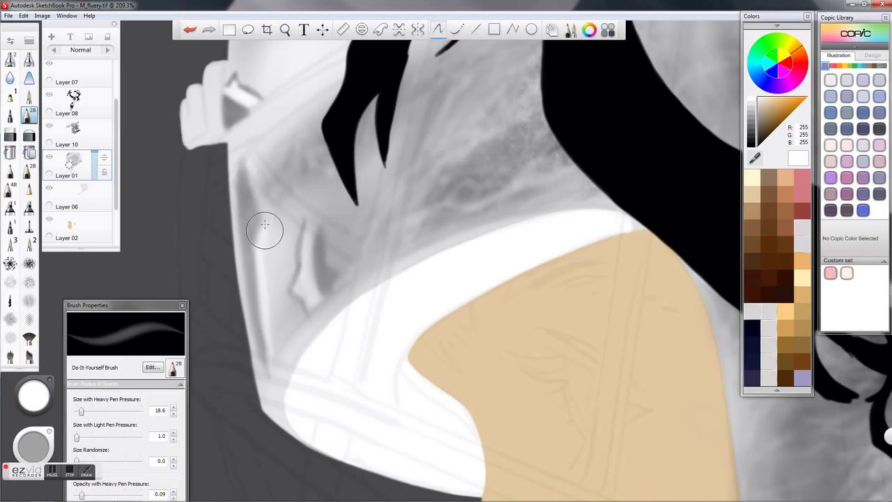
drag(275, 253, 280, 282)
drag(275, 217, 276, 213)
mouse_move(283, 310)
mouse_down()
mouse_move(278, 252)
mouse_move(288, 344)
mouse_move(269, 300)
mouse_up()
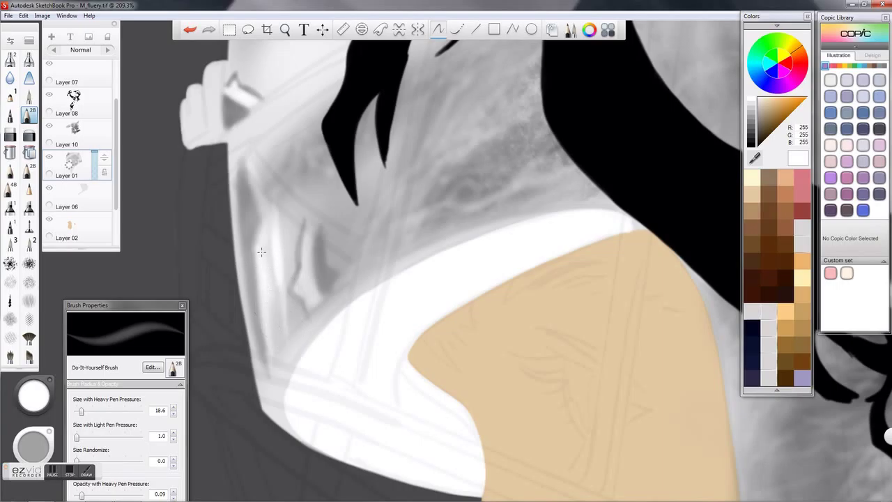
Step: Paint a thin white rim highlight down the outer front edge of the helmet
drag(231, 174, 237, 268)
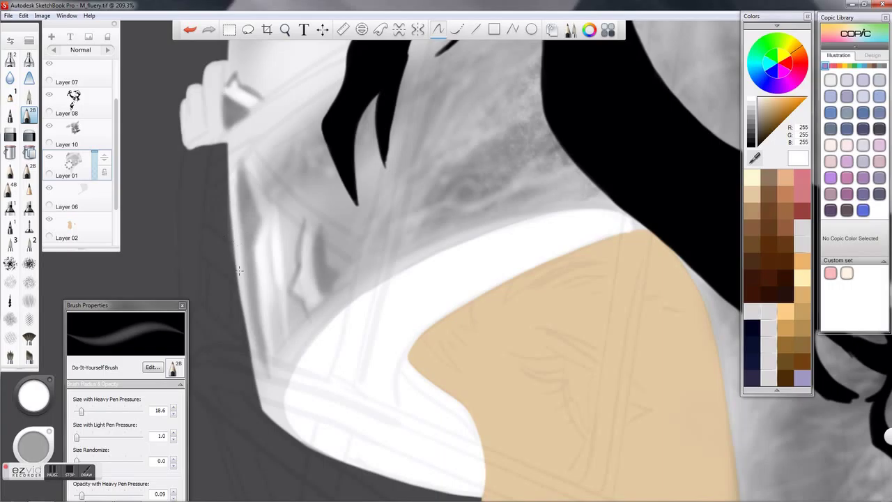
drag(233, 179, 247, 289)
drag(249, 320, 258, 383)
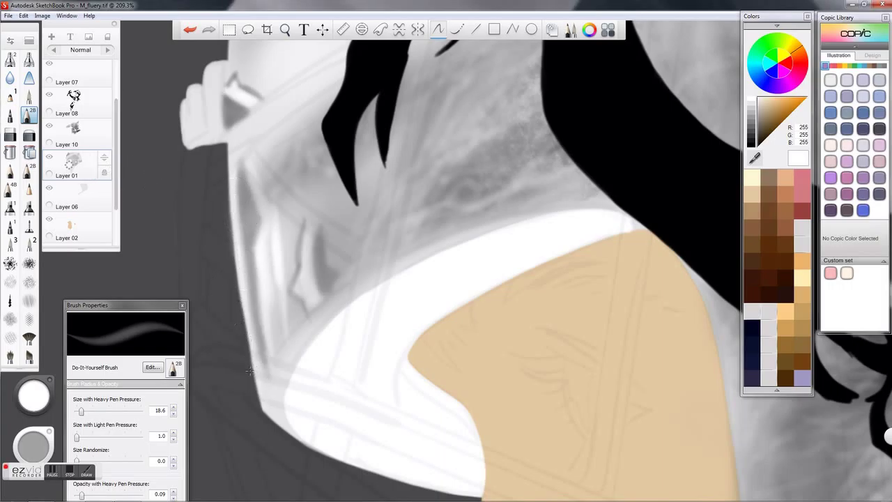
Step: Airbrush dark grey (RGB 51) shadows at size 17.2 around the lower vent and below the penguin's beak
click(752, 138)
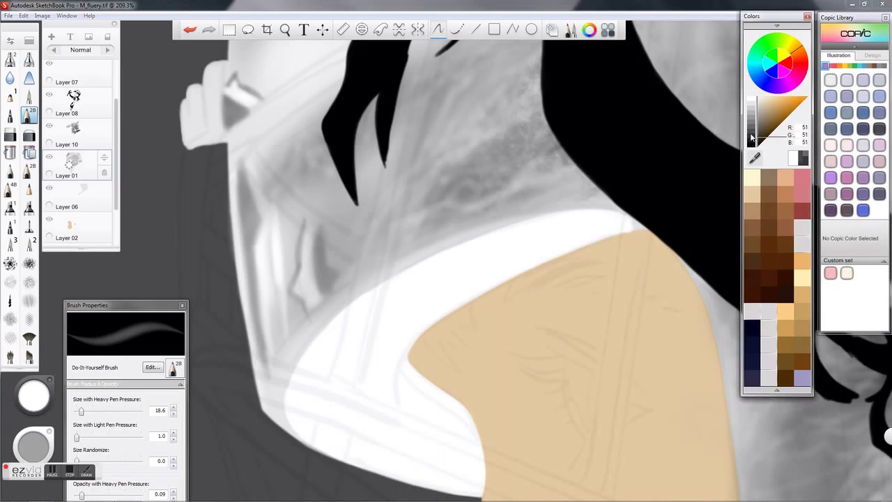
click(29, 62)
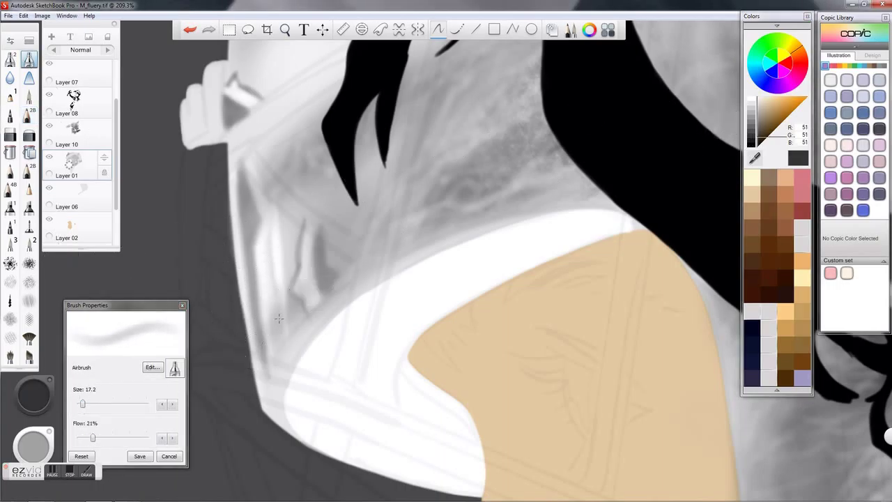
mouse_move(304, 292)
mouse_down()
mouse_move(251, 369)
mouse_move(345, 262)
mouse_move(262, 358)
mouse_move(306, 292)
mouse_move(250, 373)
mouse_move(338, 264)
mouse_move(284, 246)
mouse_move(278, 228)
mouse_move(285, 252)
mouse_move(267, 231)
mouse_move(285, 279)
mouse_move(340, 255)
mouse_up()
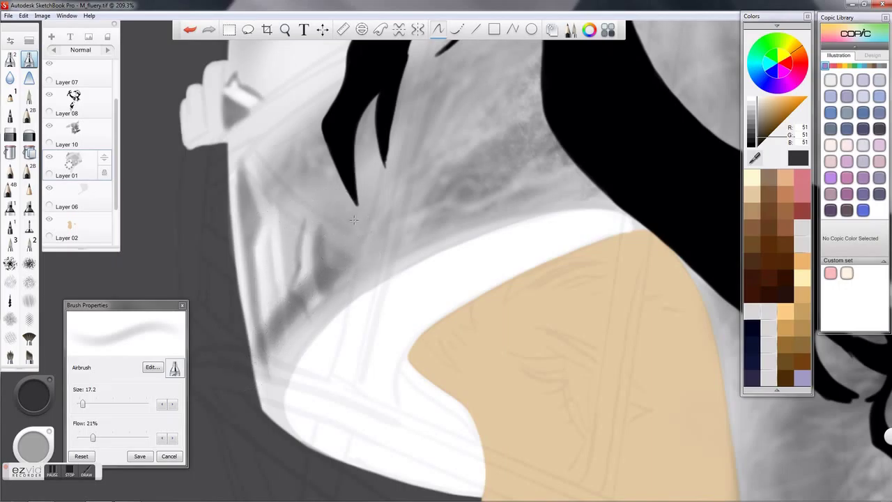
mouse_move(365, 187)
mouse_down()
mouse_move(372, 216)
mouse_move(369, 176)
mouse_move(346, 211)
mouse_up()
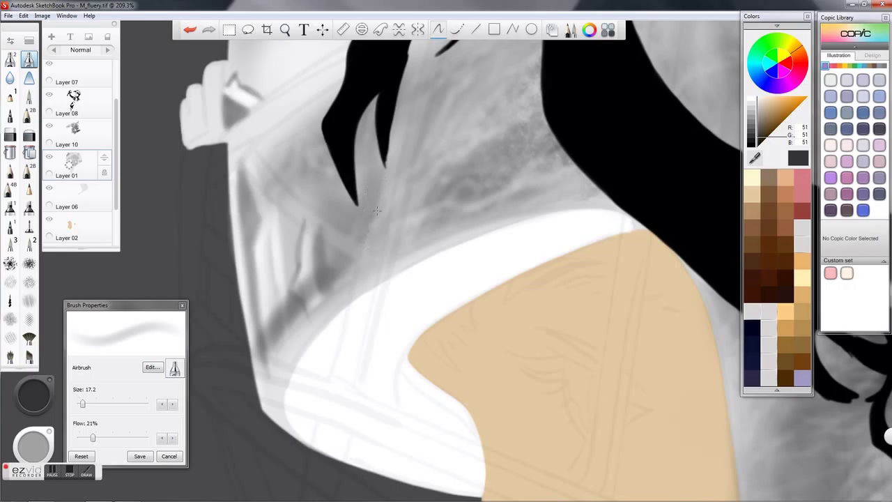
key(space)
drag(437, 235, 282, 194)
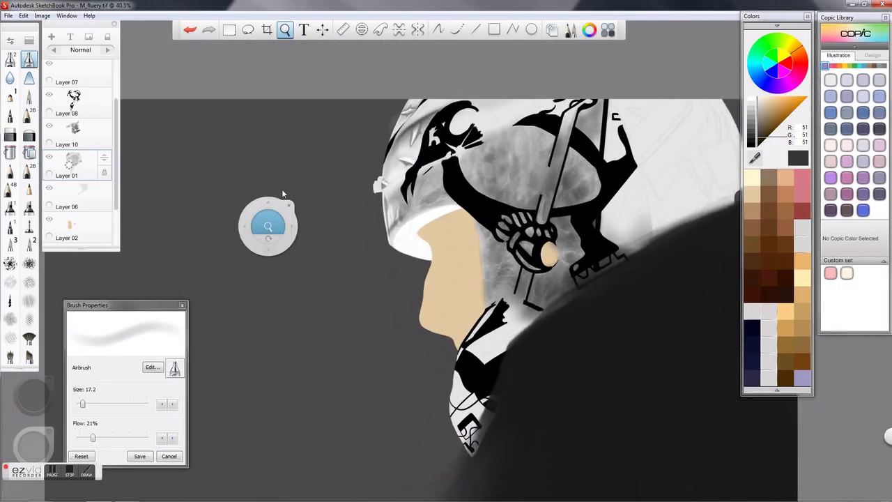